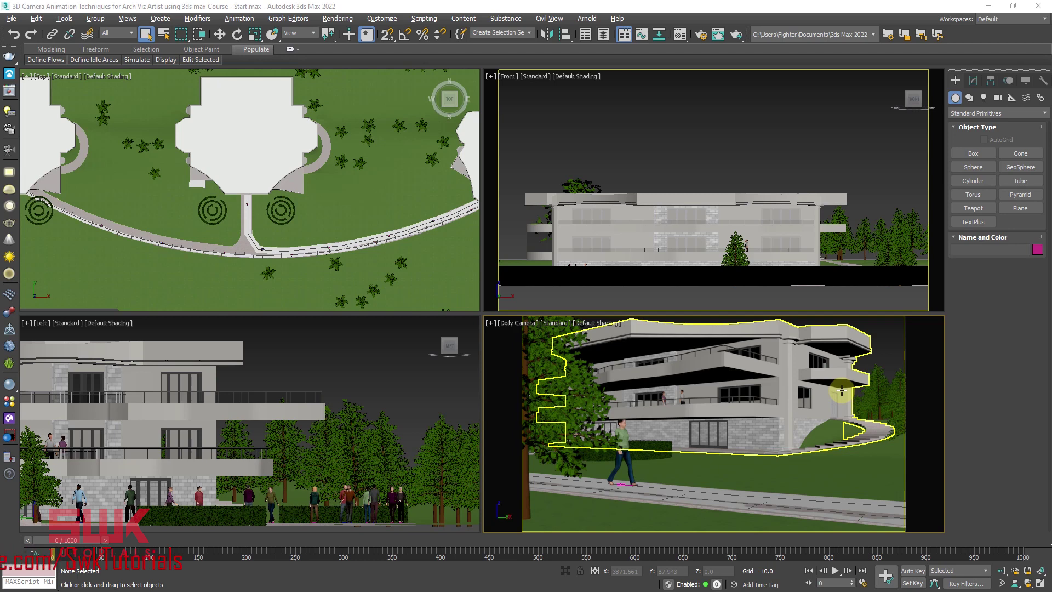
Maximize the Top view and switch camera creation to the VRay camera types.
right_click(416, 218)
key("alt+w")
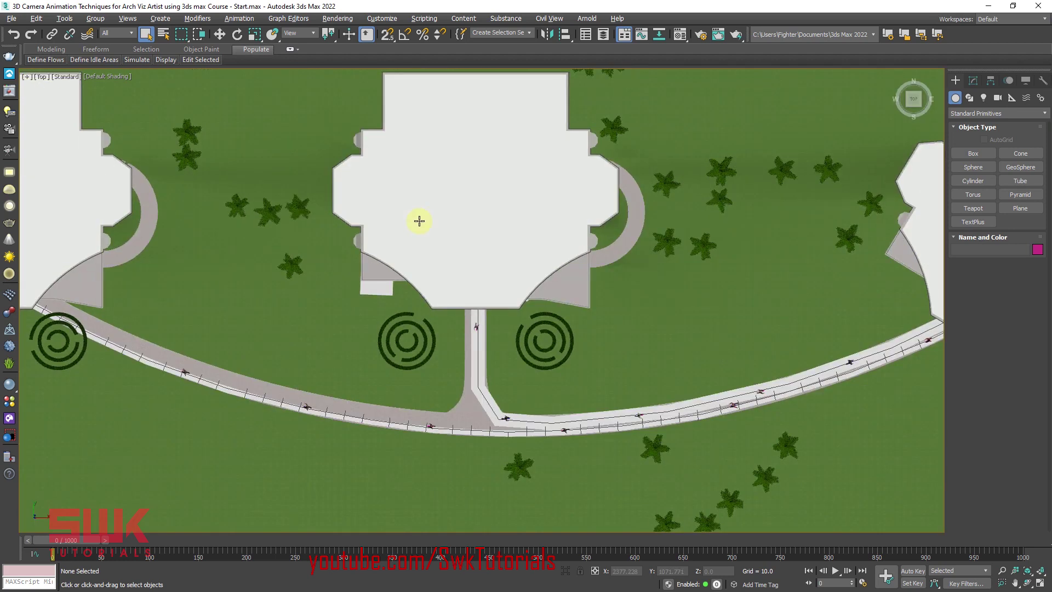
scroll(406, 216, "up", 3)
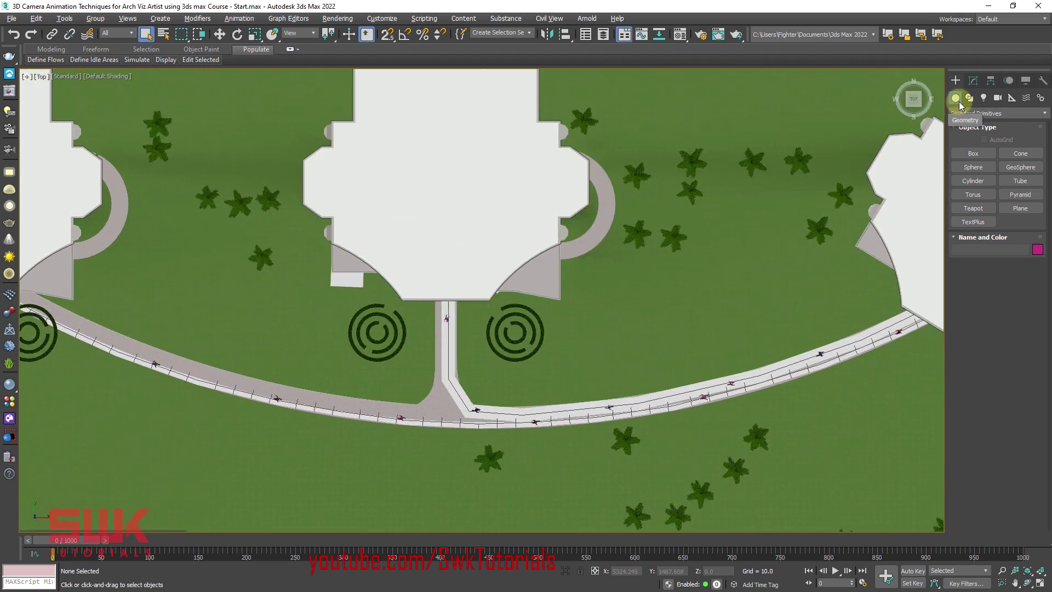
left_click(997, 104)
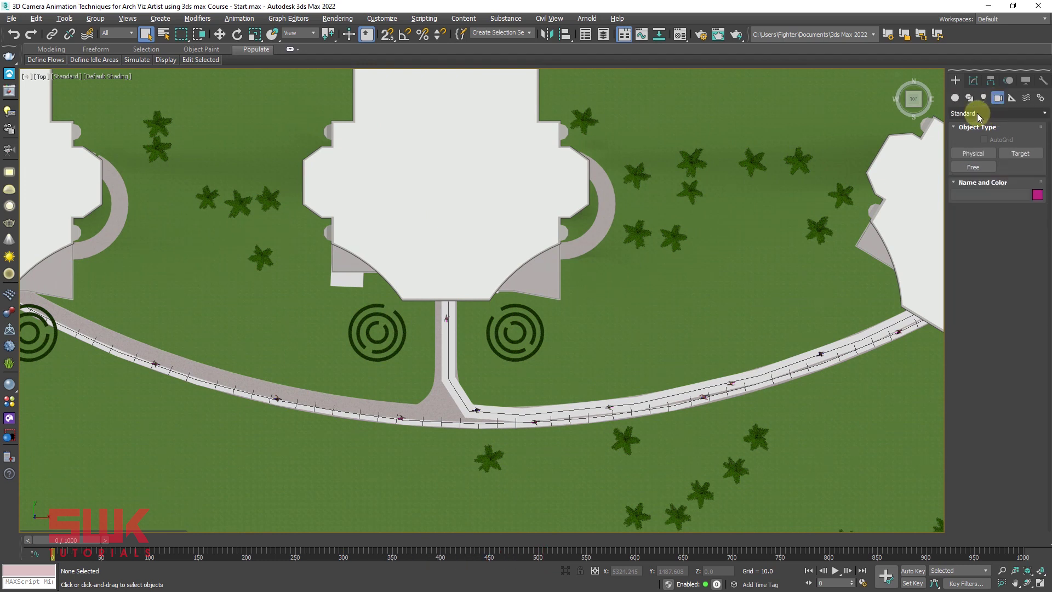
left_click(981, 113)
left_click(964, 125)
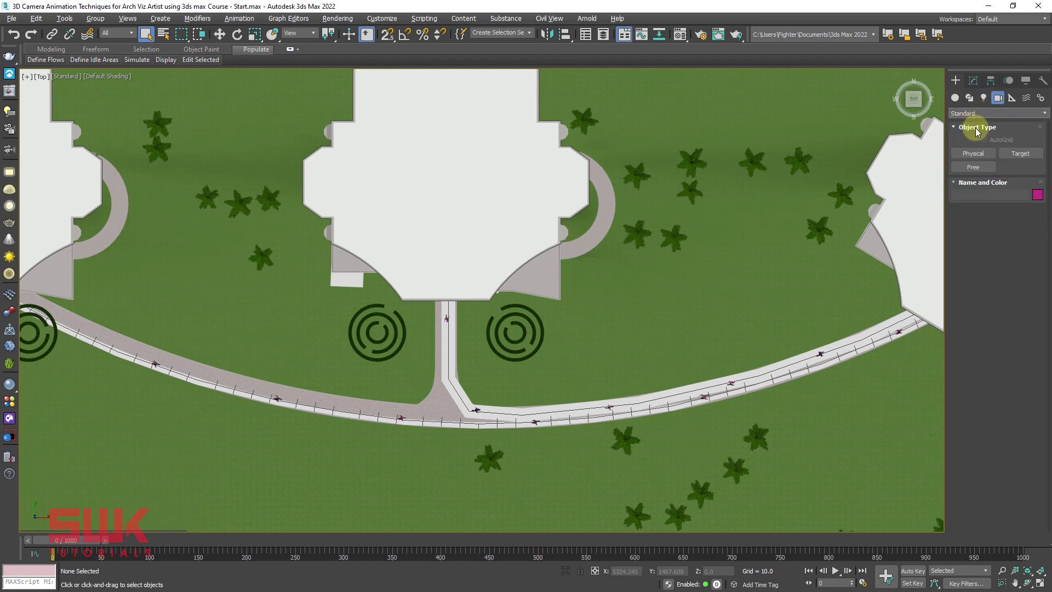
left_click(980, 168)
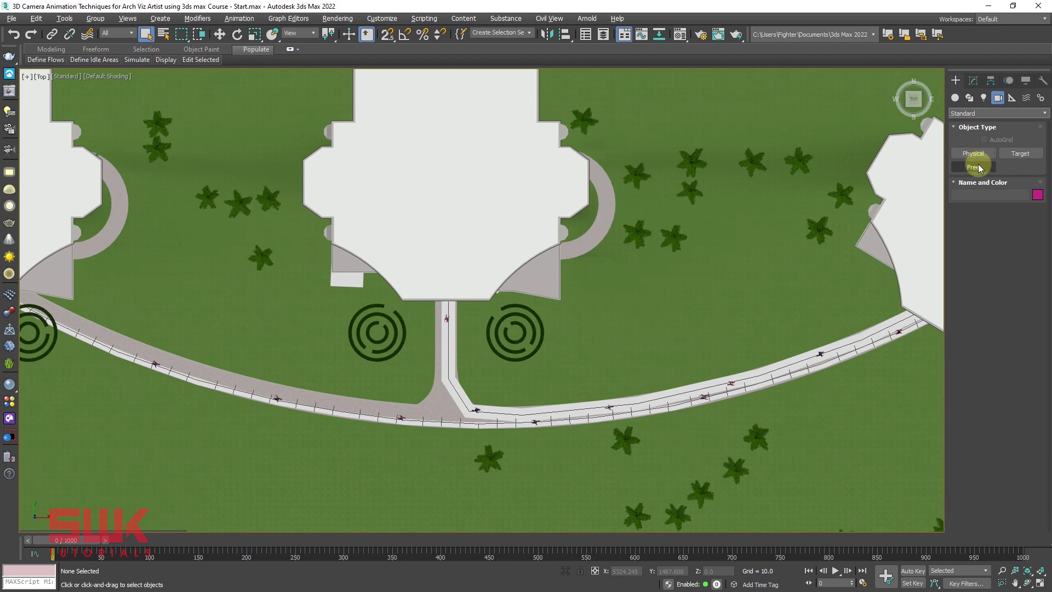
left_click(981, 113)
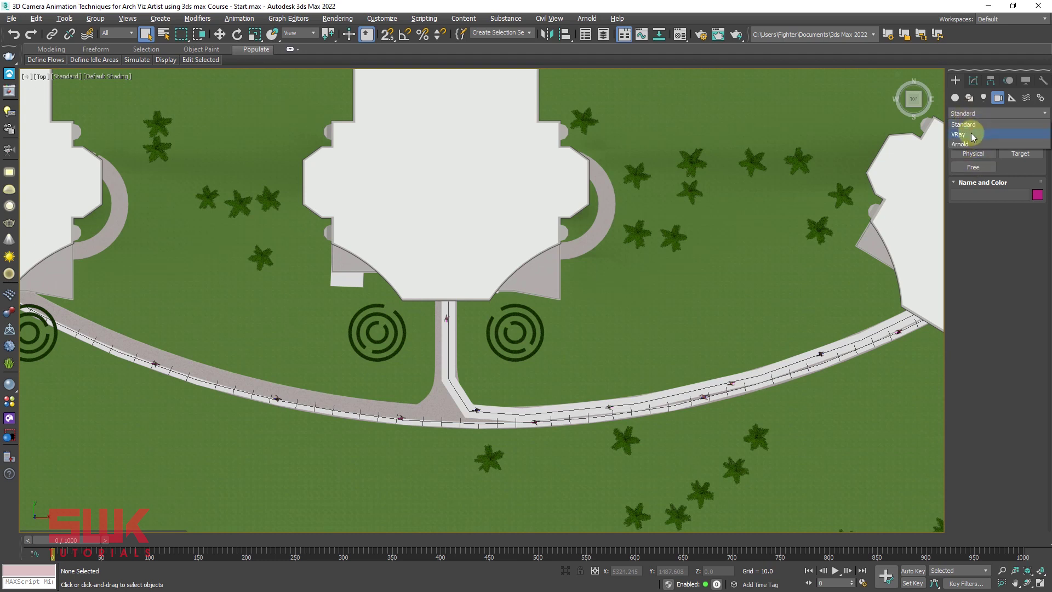
left_click(973, 135)
Place a VRayPhysicalCamera on the lawn aimed at the house, with Targeted unchecked.
left_click(1019, 154)
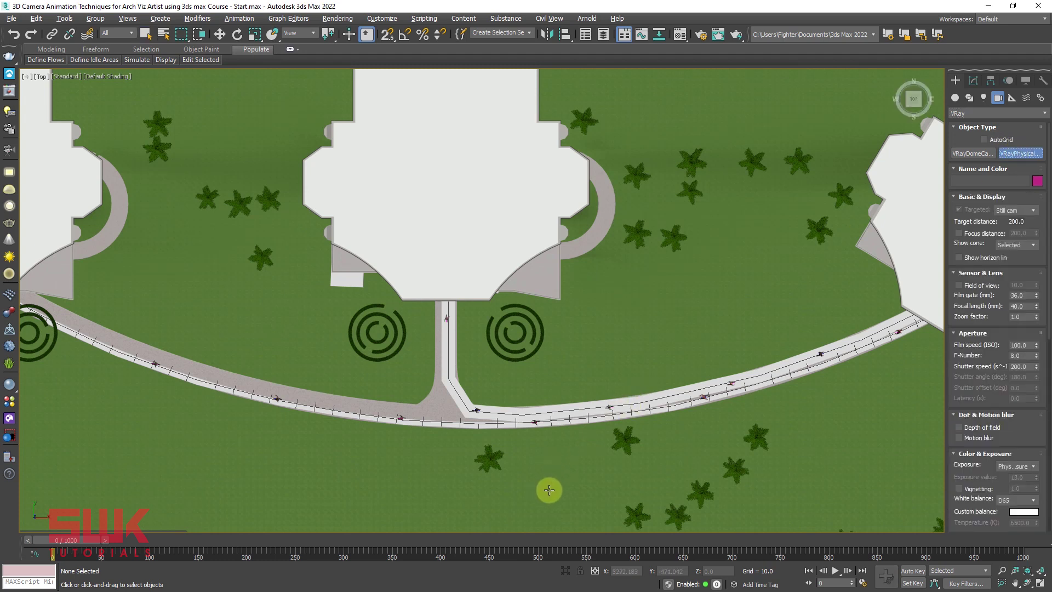
left_click_drag(549, 489, 470, 248)
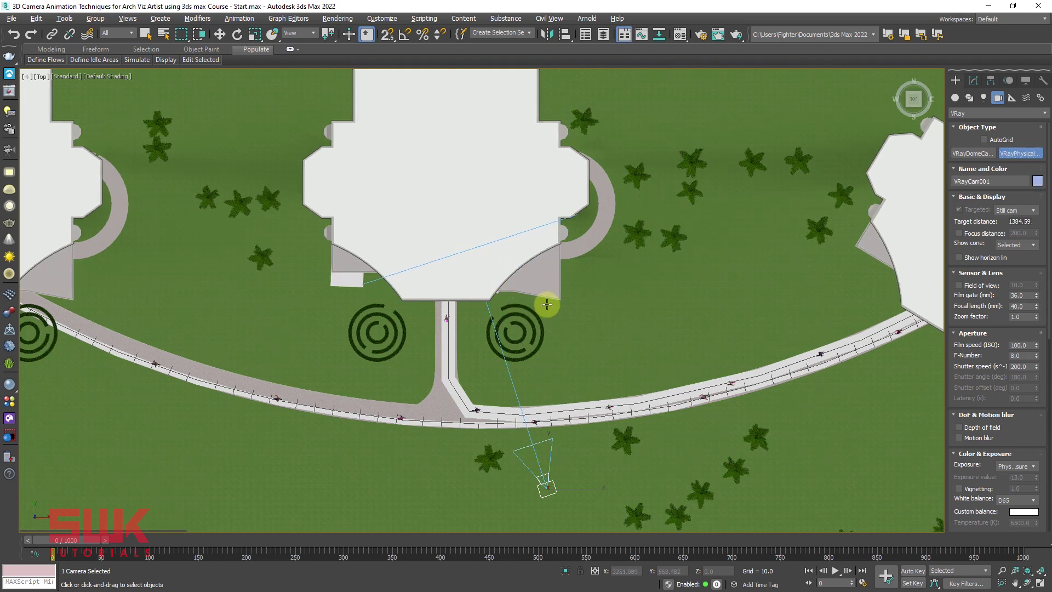
left_click(971, 80)
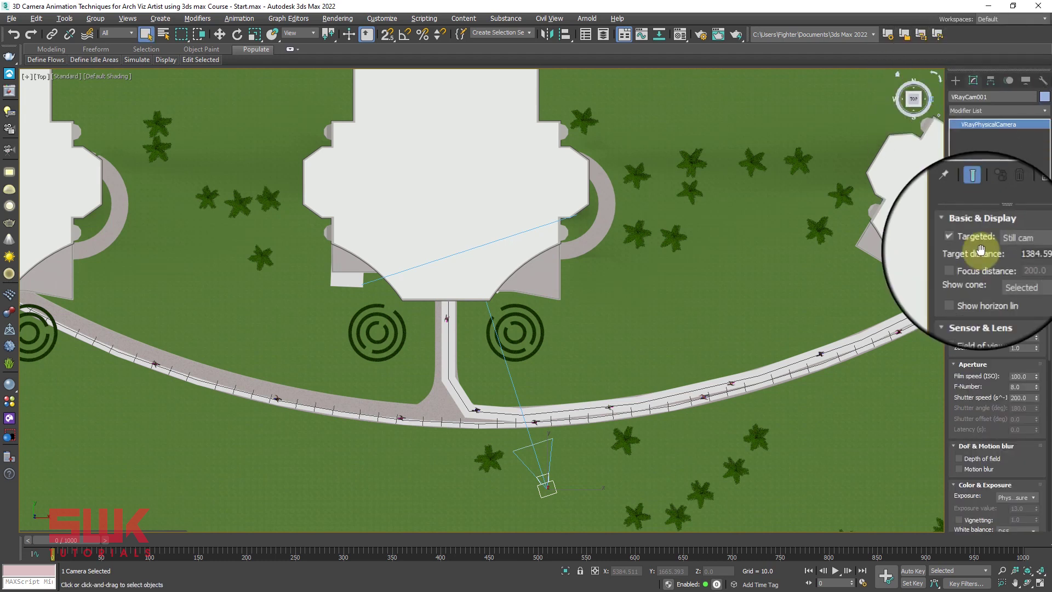
left_click(962, 242)
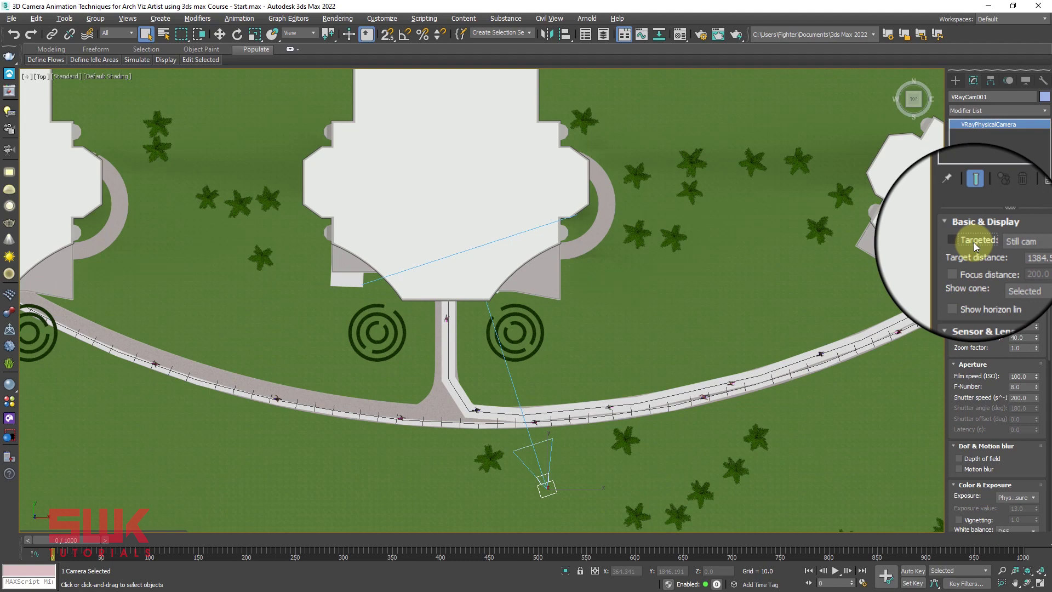
key("alt+w")
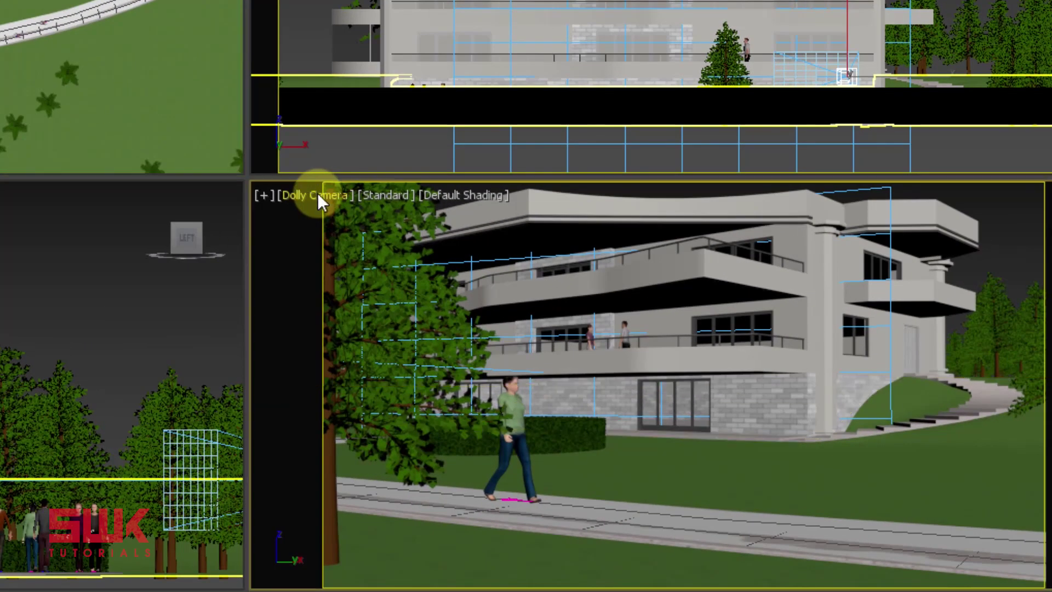
Make the Dolly Camera viewport look through VRayCam001.
left_click(329, 201)
mouse_move(338, 217)
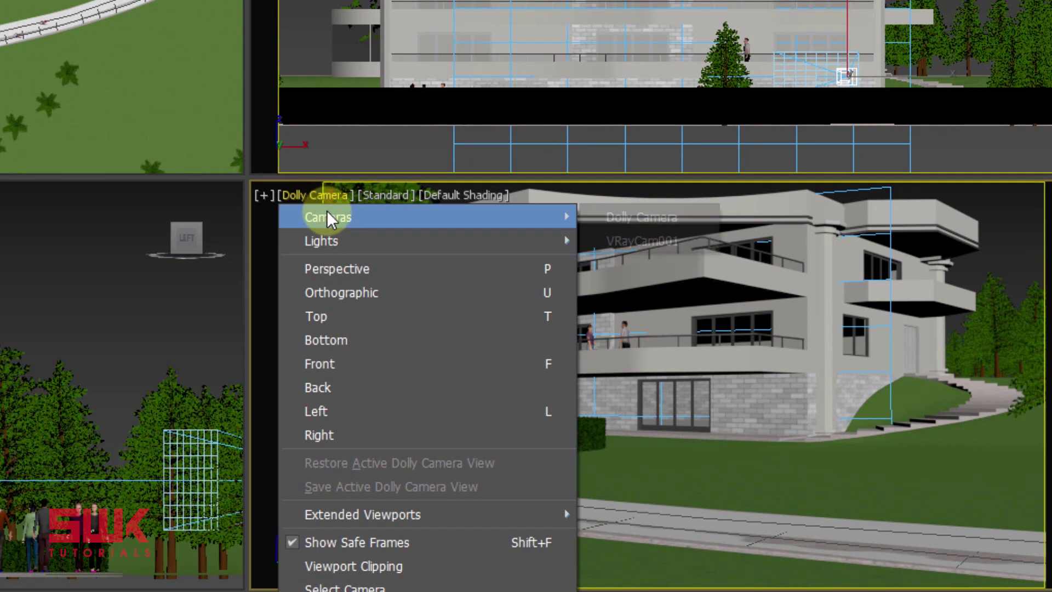
left_click(656, 240)
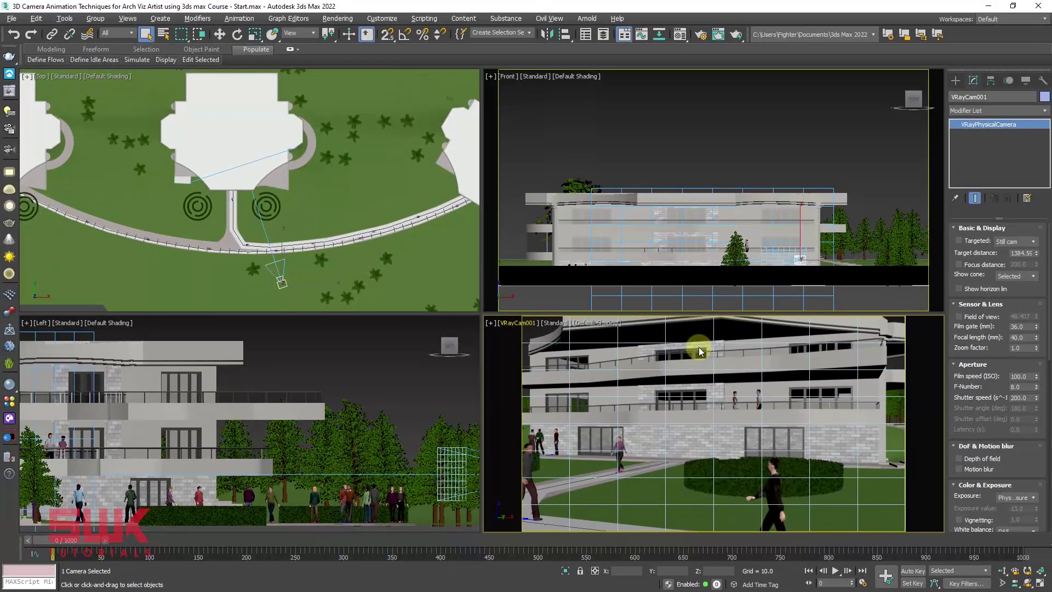
Move and rotate the camera to frame the house, and set the reference coordinate system to Local.
key("w")
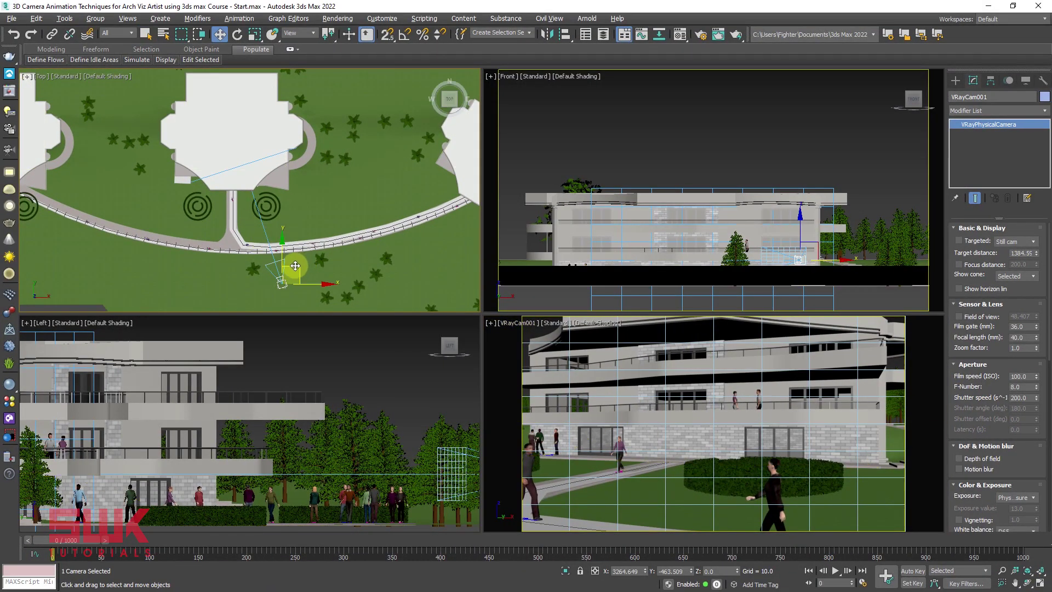
left_click_drag(294, 266, 329, 254)
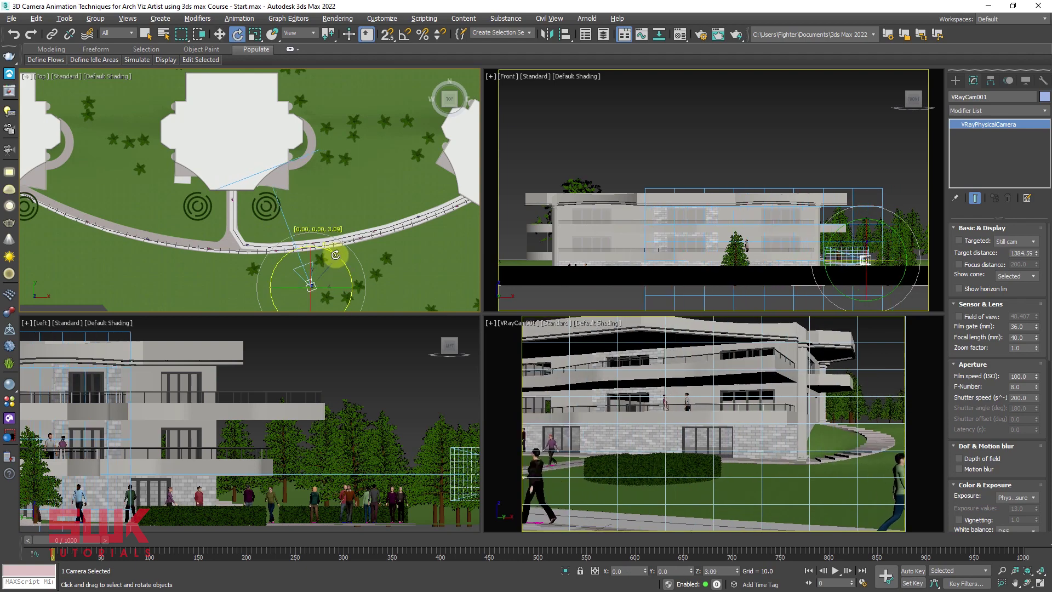
key("e")
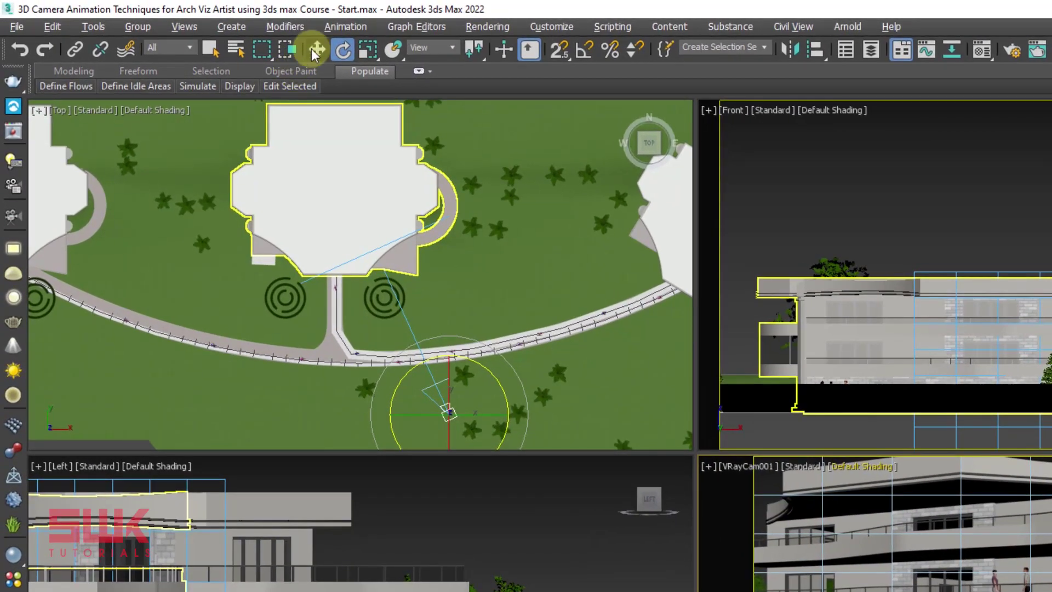
left_click(220, 33)
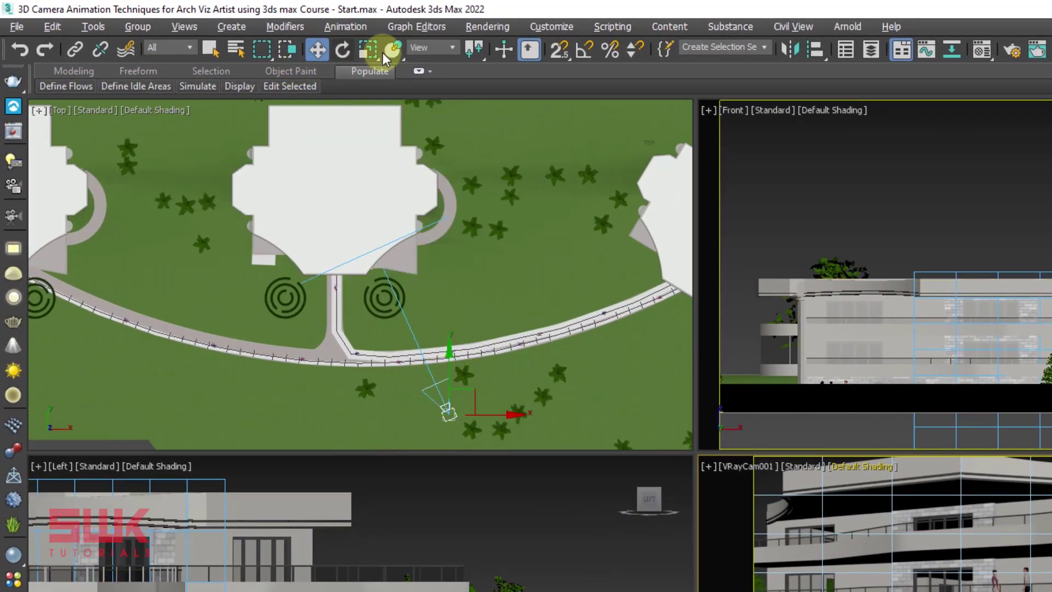
left_click(432, 48)
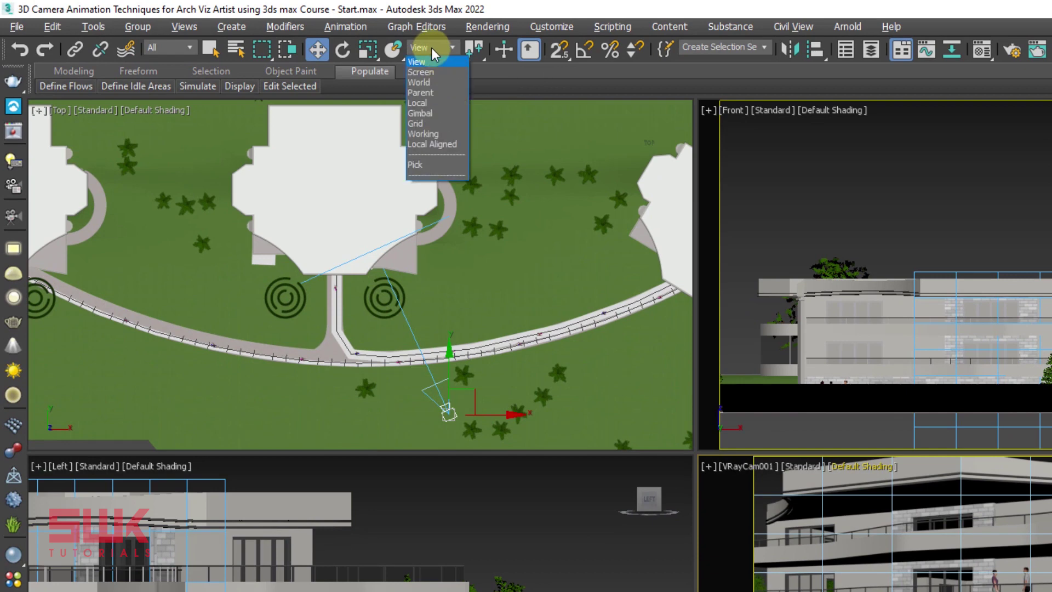
left_click(437, 102)
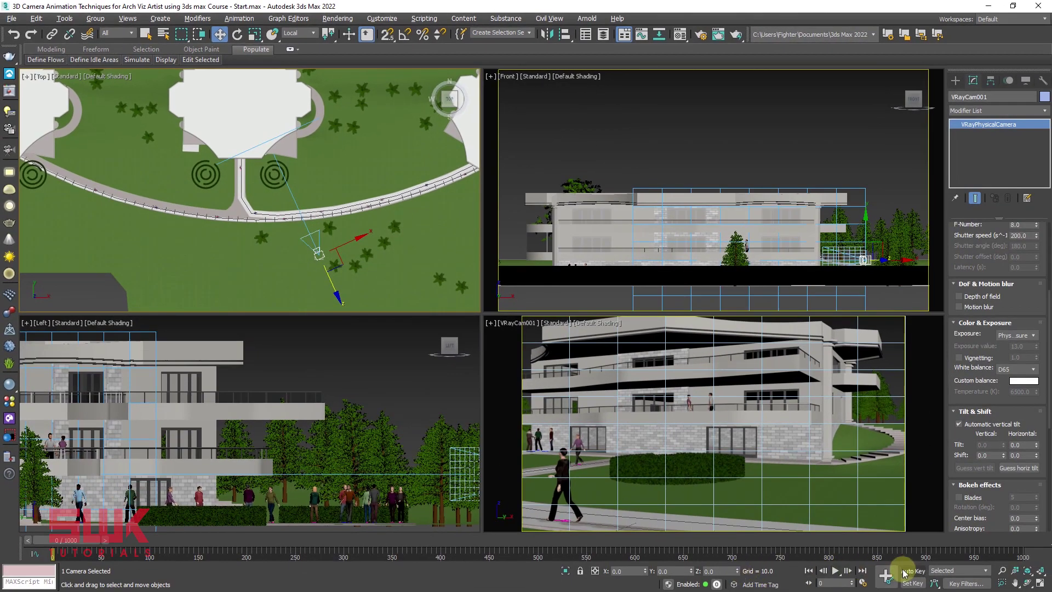
With Auto Key on, push the camera forward toward the house at frame 201.
left_click(910, 572)
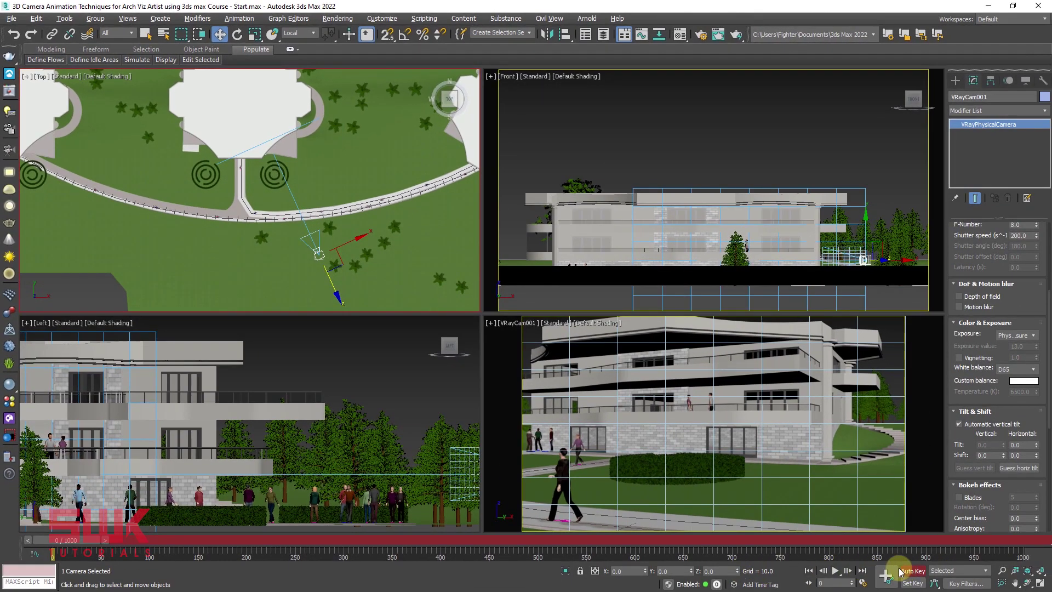
left_click_drag(64, 540, 255, 541)
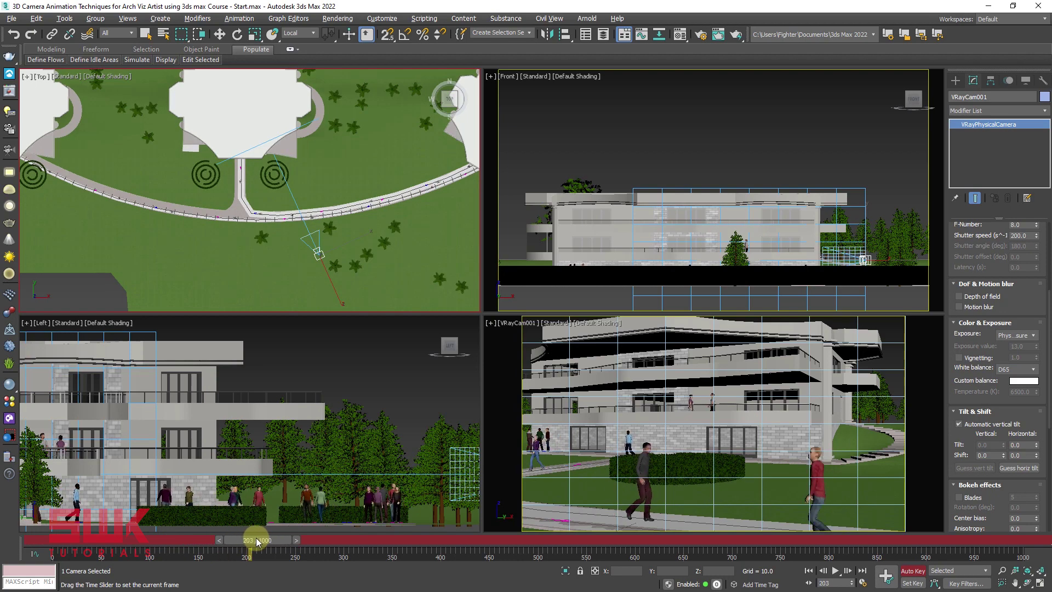
key("w")
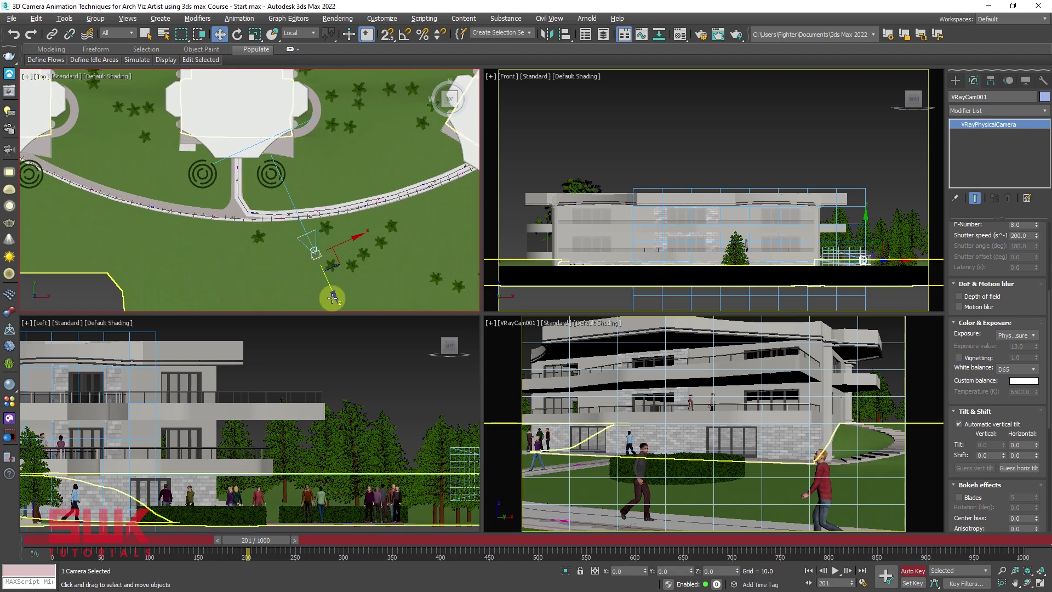
left_click_drag(335, 296, 235, 252)
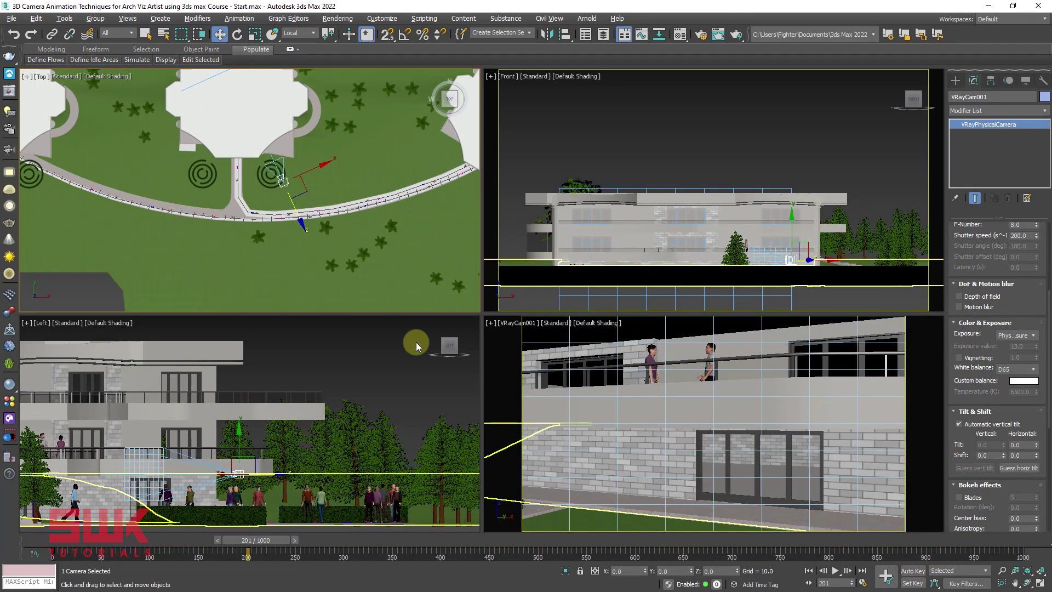
Maximize the camera view and play the animation from frame 0.
left_click(587, 349)
key("alt+w")
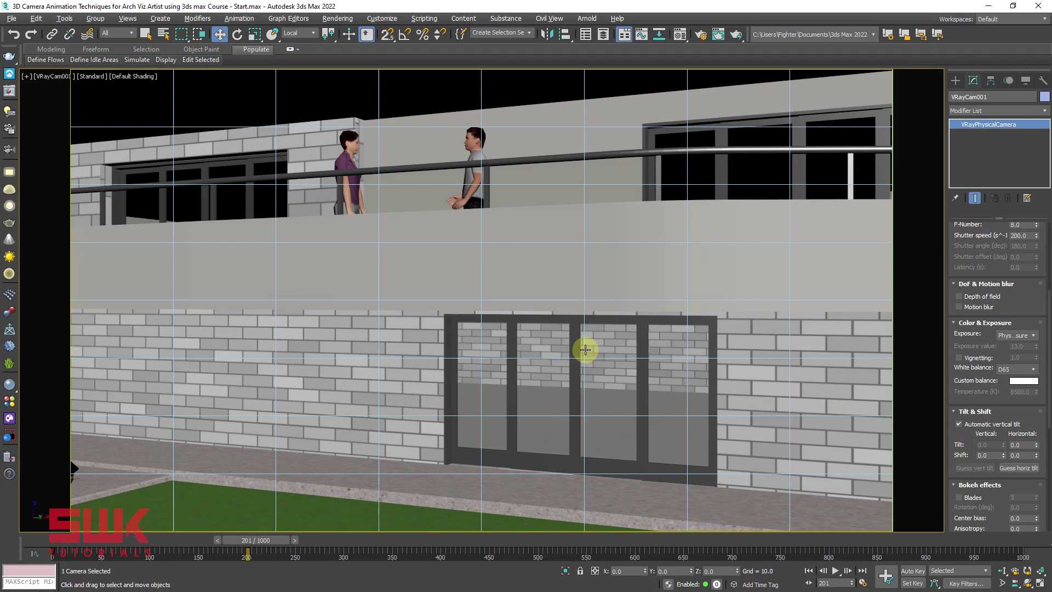
left_click(808, 571)
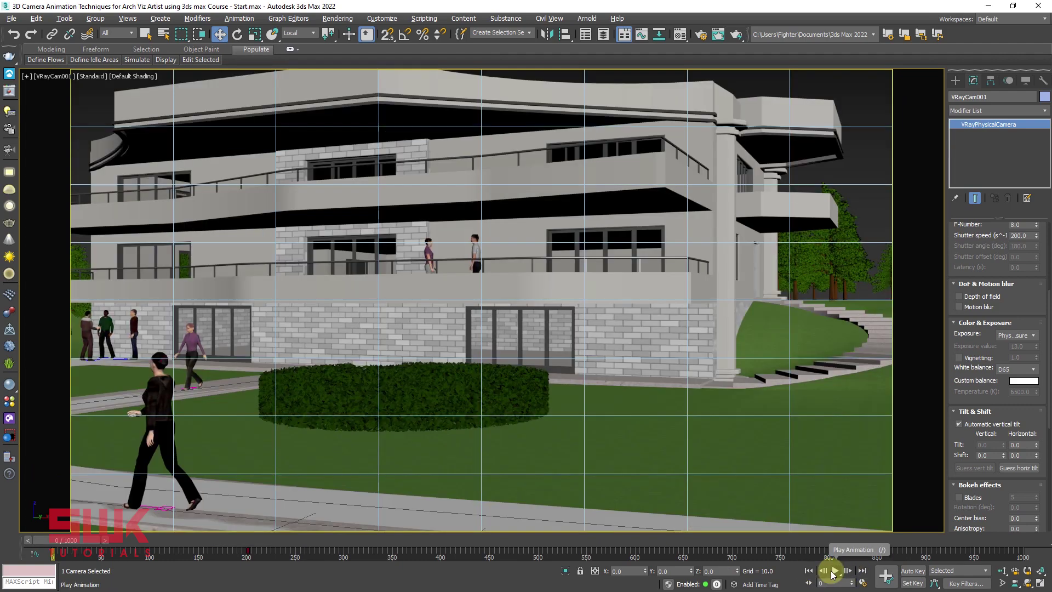
left_click(834, 571)
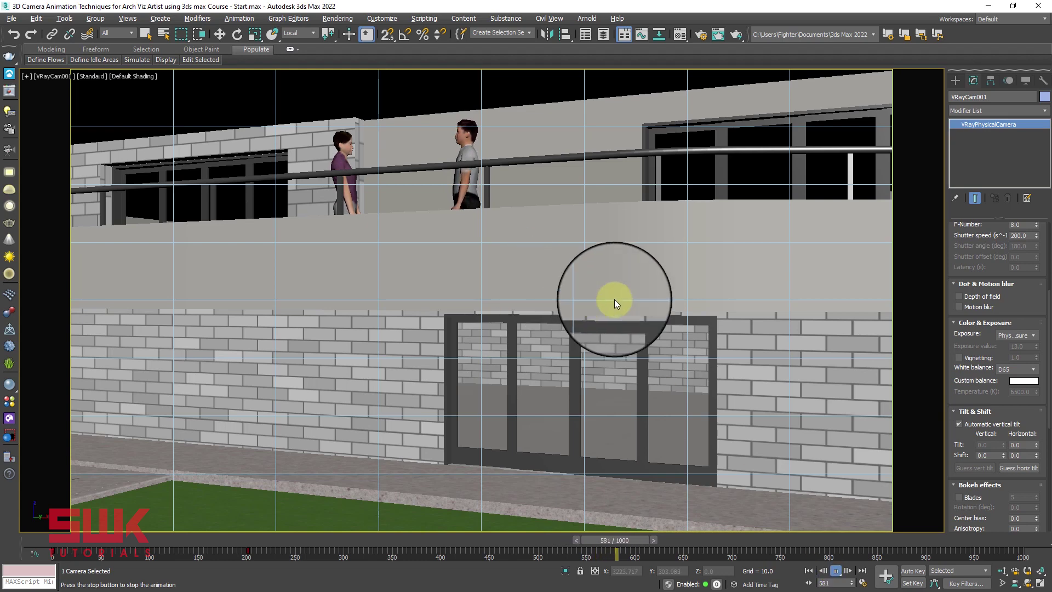
Open the Curve Editor at frame 0 and fit all the camera position curves.
left_click(641, 34)
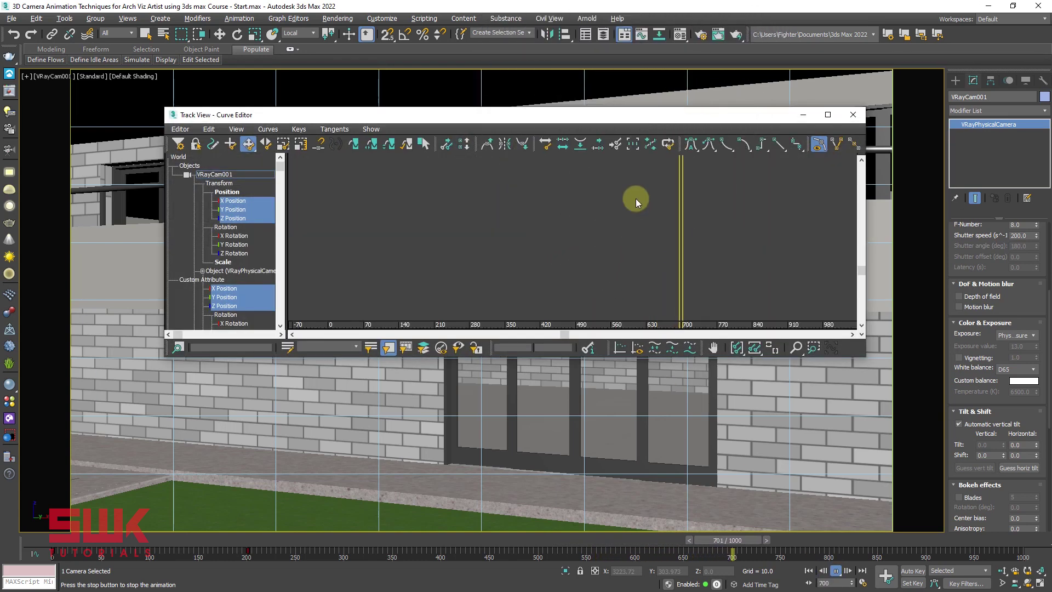
left_click(836, 571)
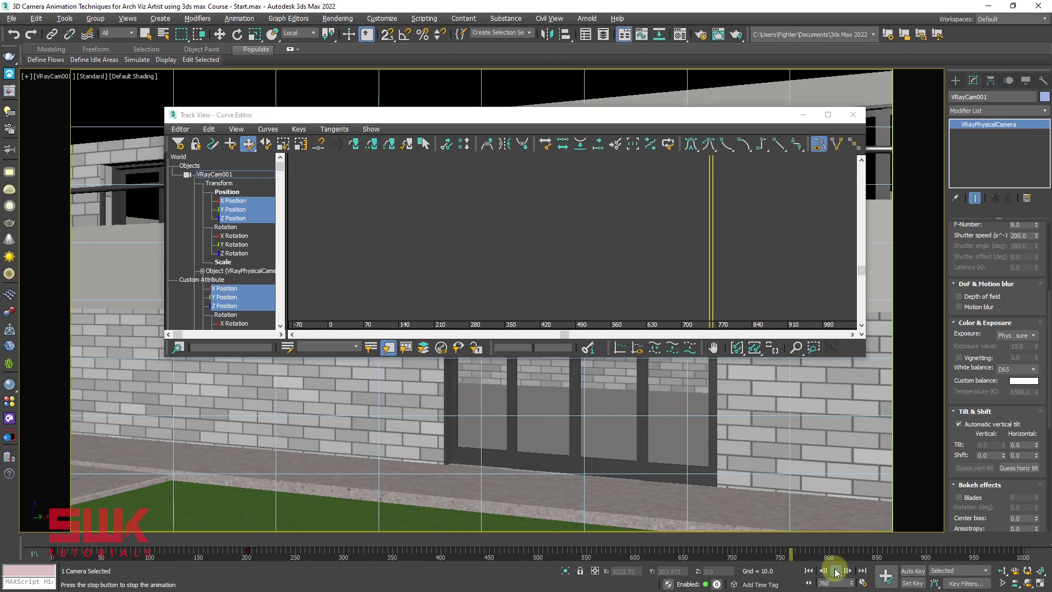
left_click(809, 571)
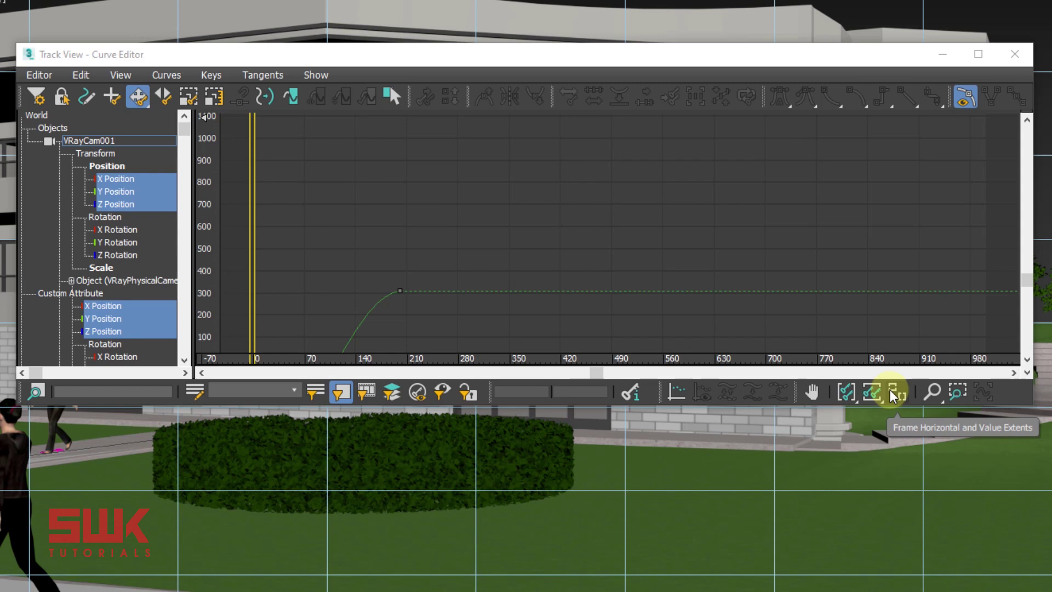
left_click(894, 394)
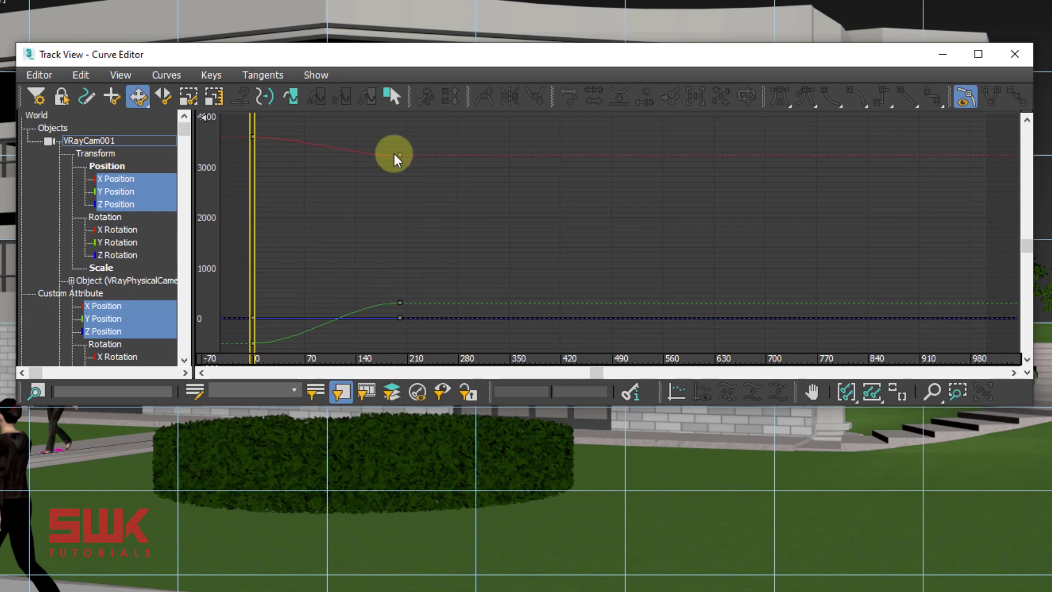
Adjust the tangents of the X and Y Position curves' end keys at frame 201.
left_click_drag(422, 147, 355, 146)
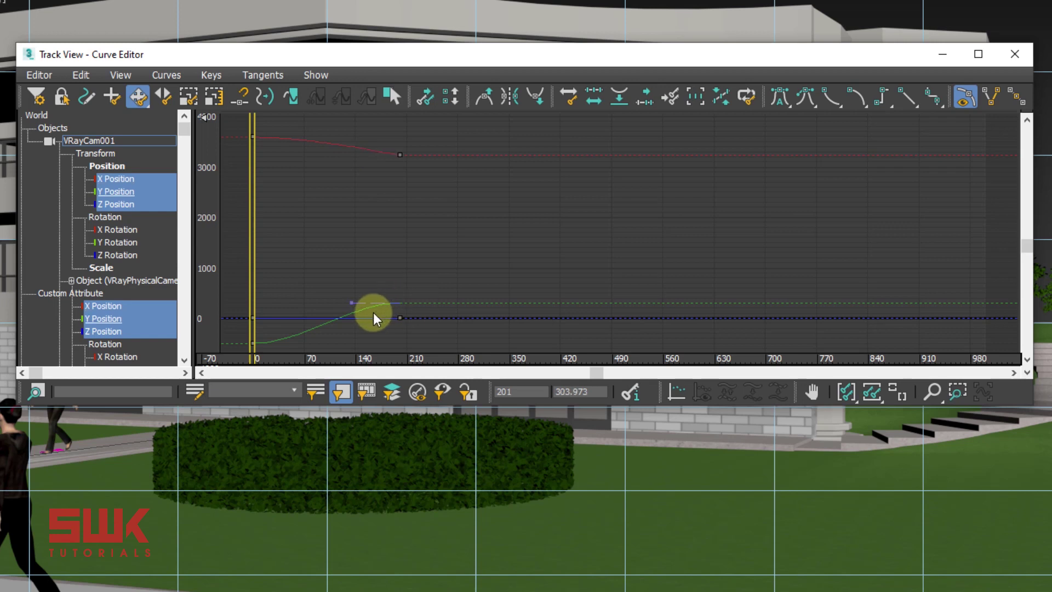
left_click(353, 301)
left_click(401, 302)
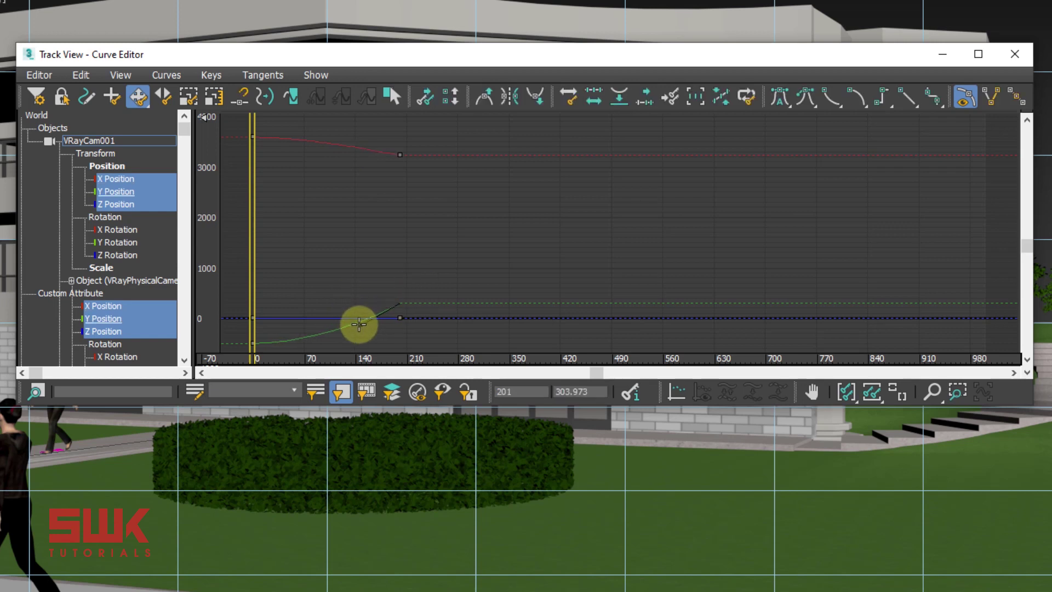
left_click(359, 324)
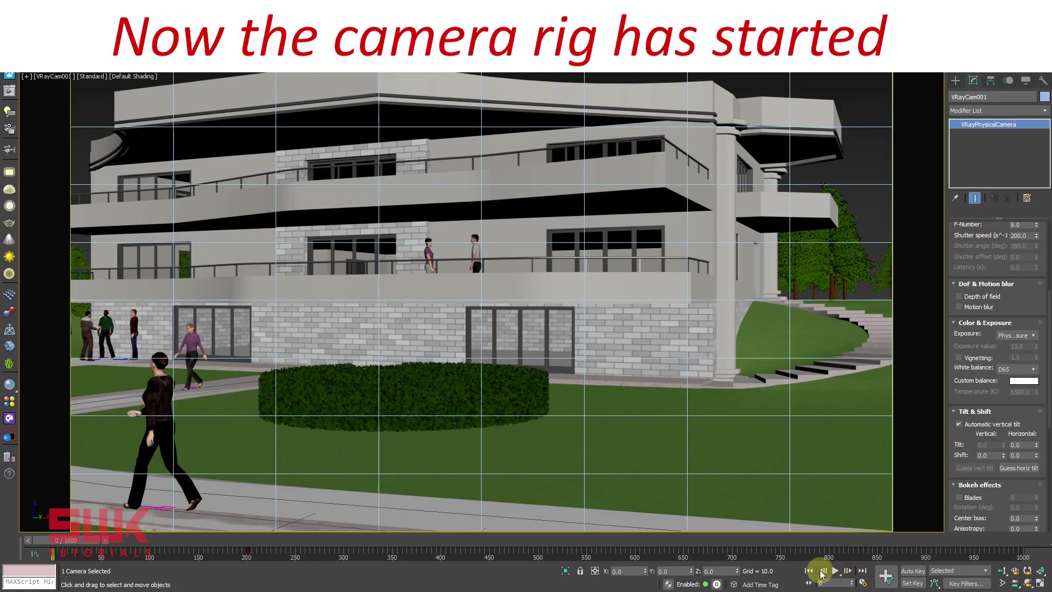
Delete the camera's selected animation keys on the track bar.
left_click_drag(474, 559, 16, 556)
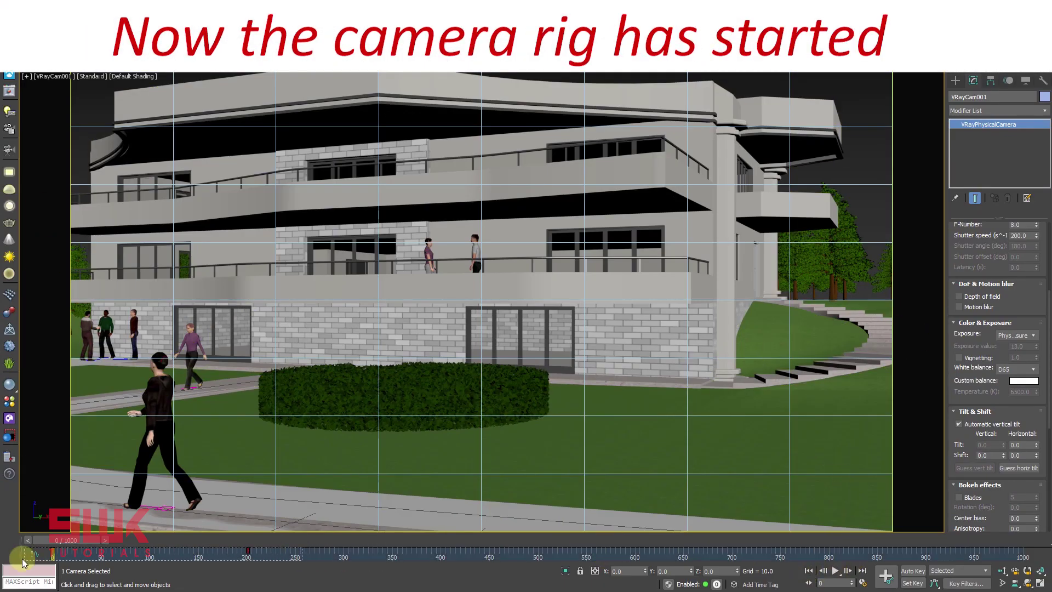
right_click(53, 553)
mouse_move(87, 484)
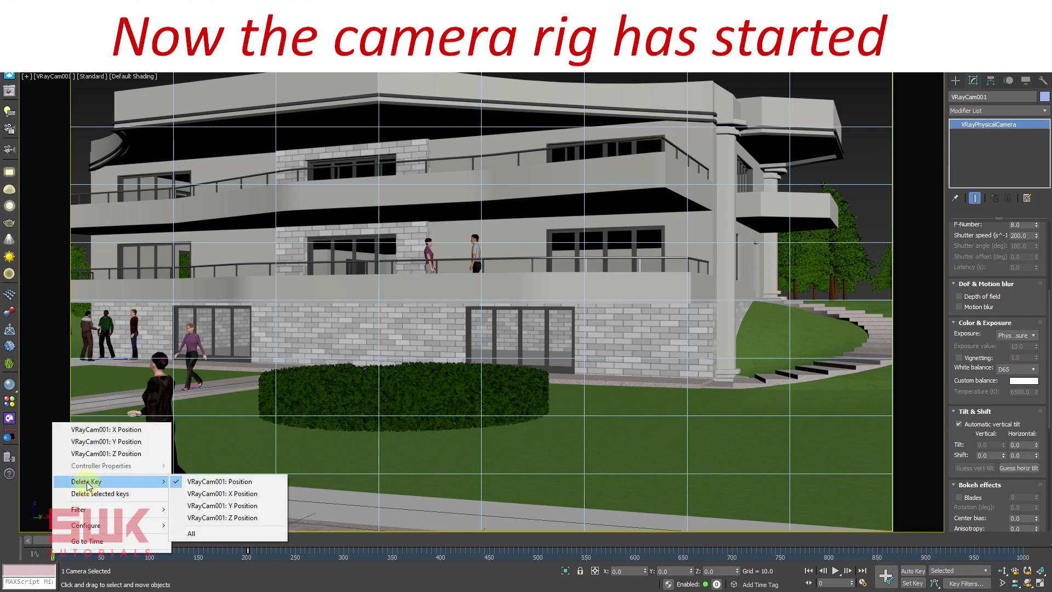
left_click(93, 494)
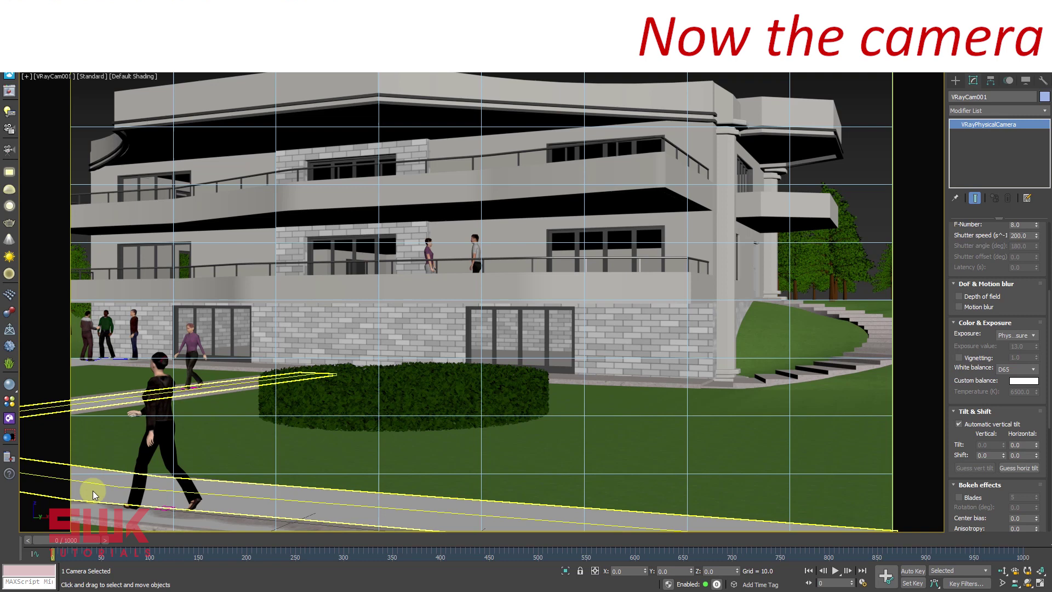
Switch the camera to Gimbal rotation and set its Euler axis order to ZXZ.
left_click(56, 78)
left_click(101, 285)
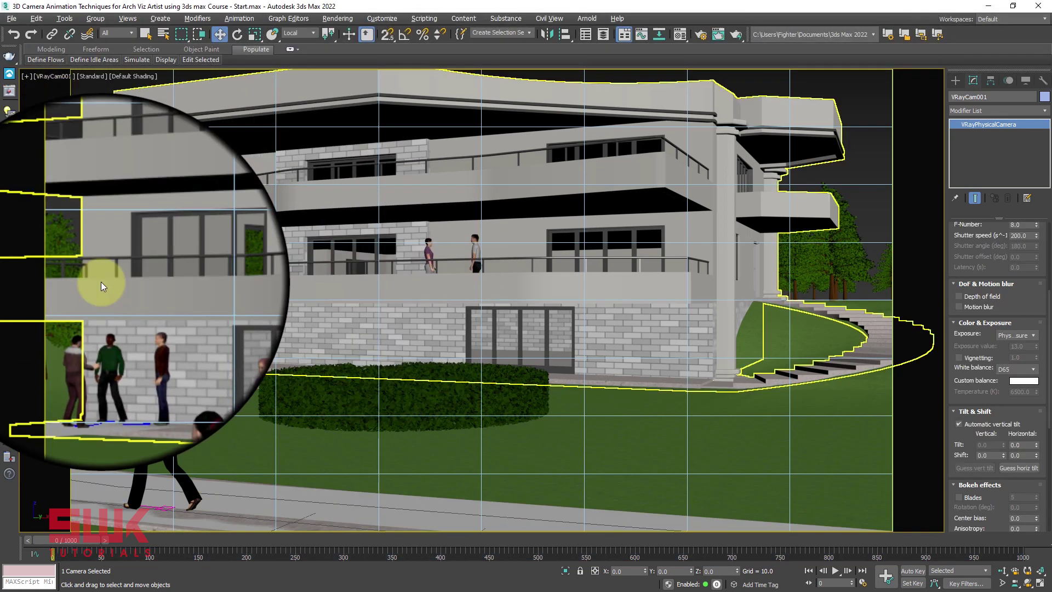
left_click(237, 38)
left_click(298, 36)
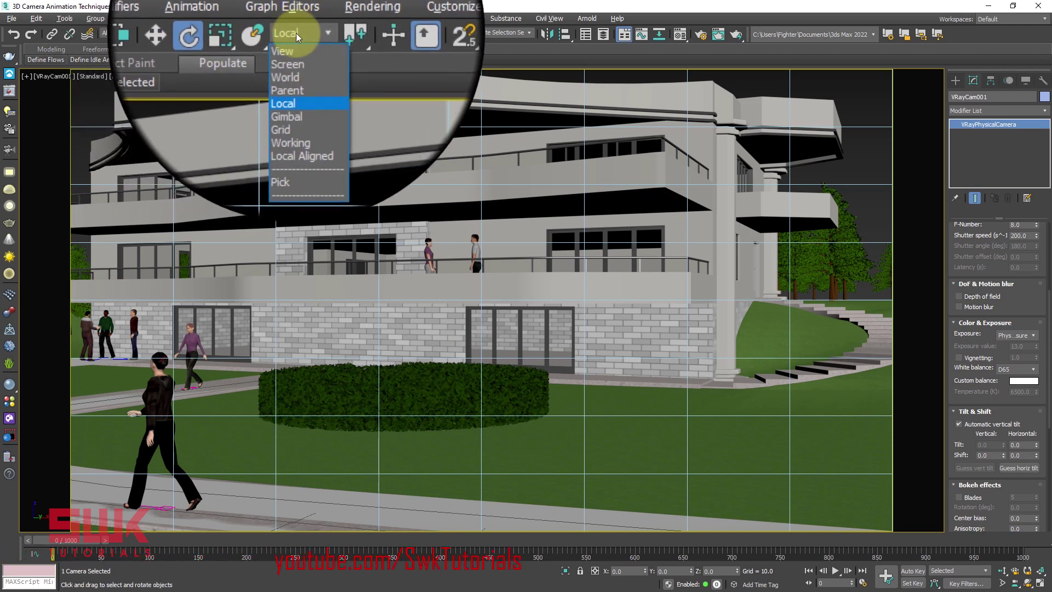
left_click(301, 82)
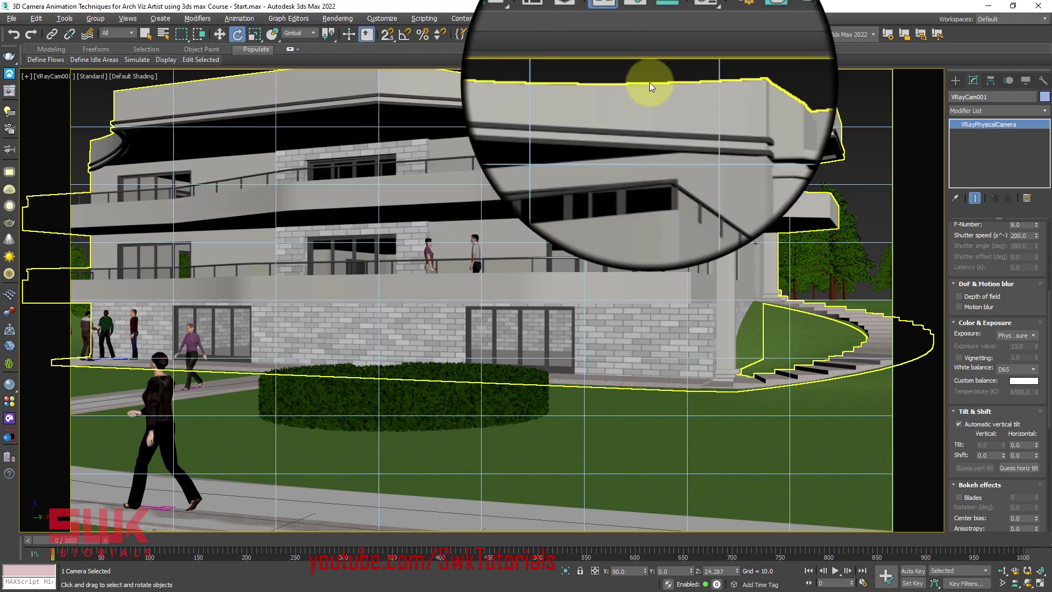
left_click(1013, 84)
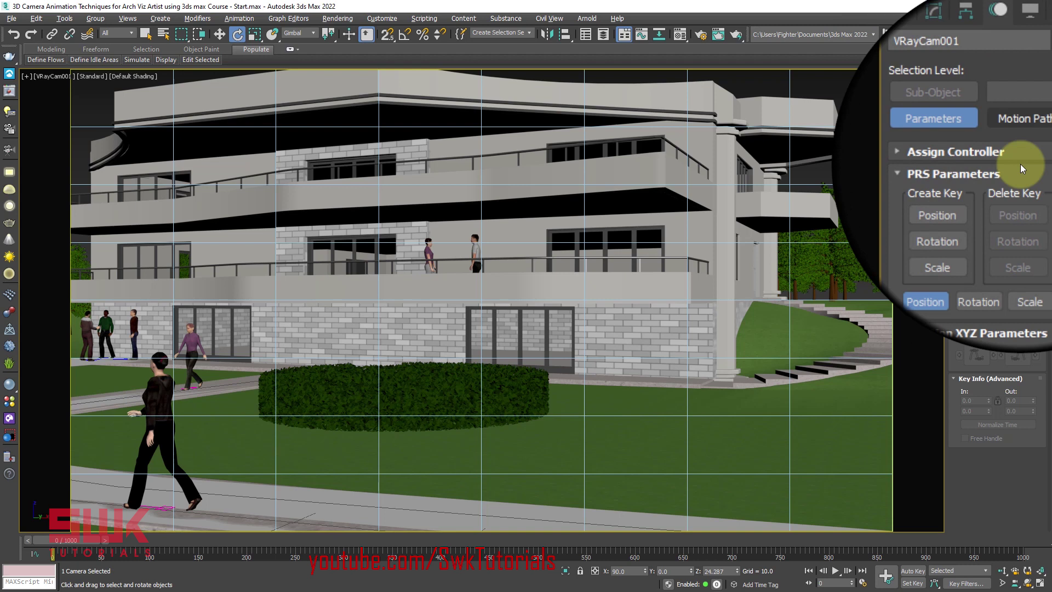
left_click(1003, 243)
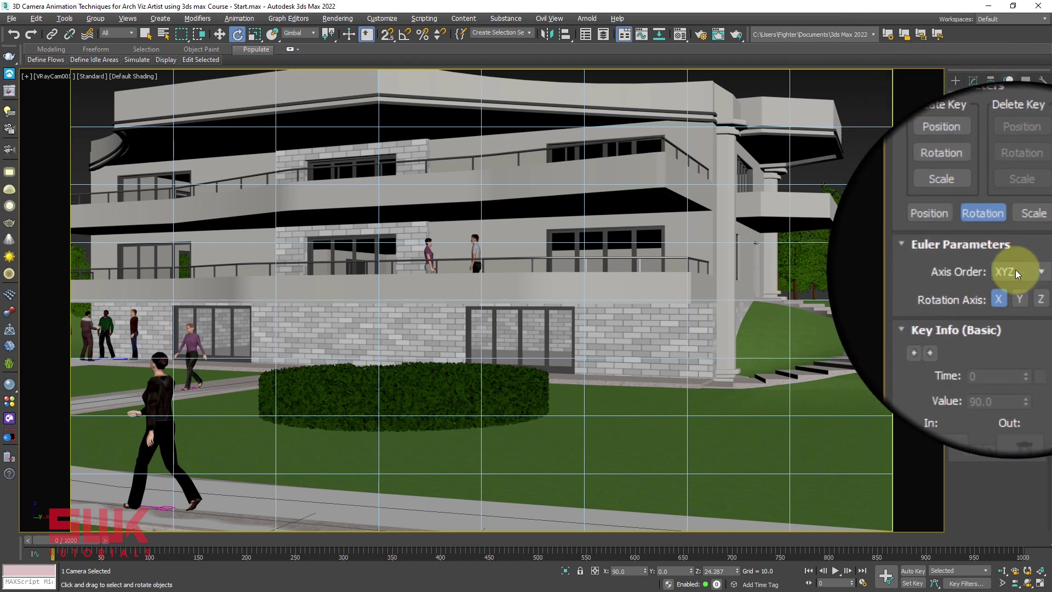
left_click(1014, 274)
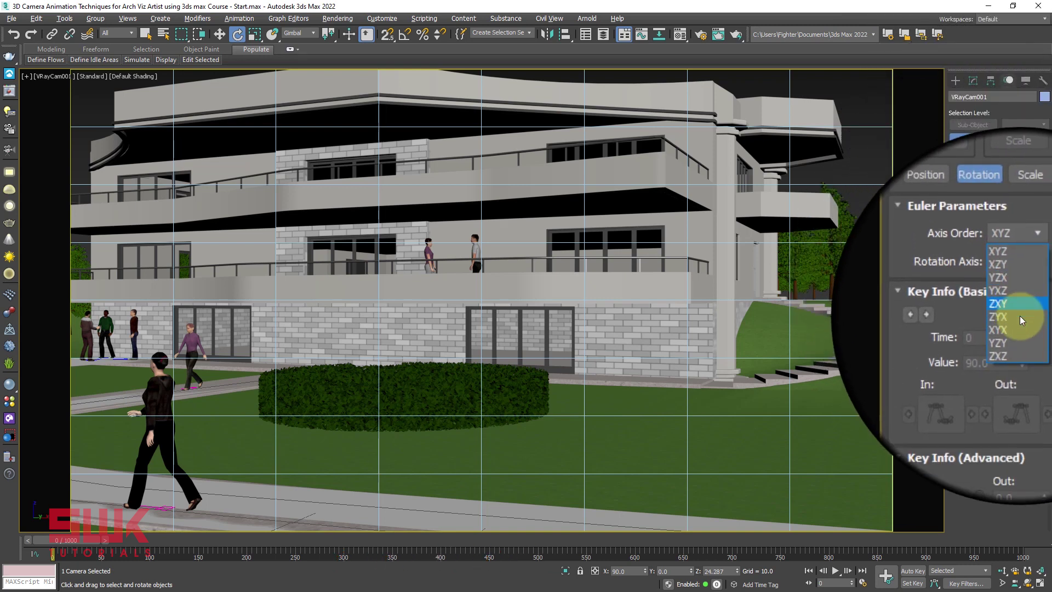
left_click(1021, 339)
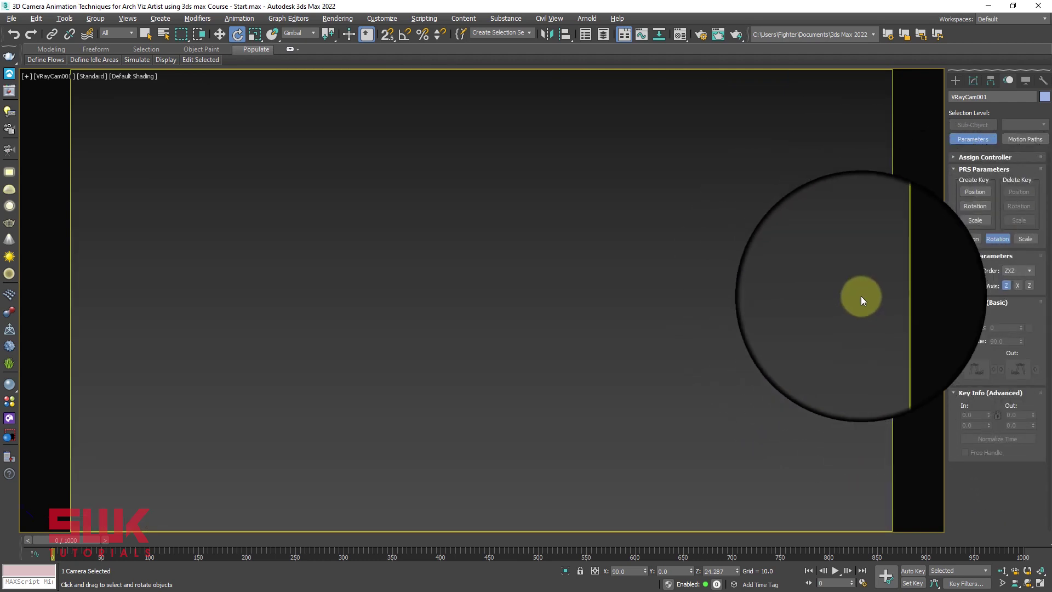
Restore four viewports and set the camera rotation to X 0, Y 90, Z 0.
key("alt+w")
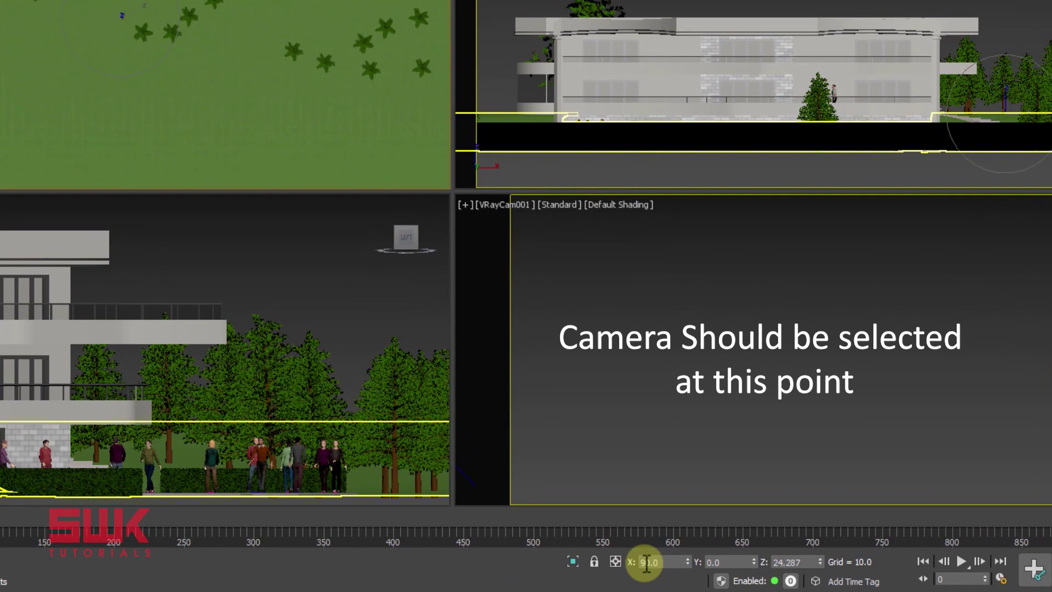
double_click(646, 562)
type("0")
key("Return")
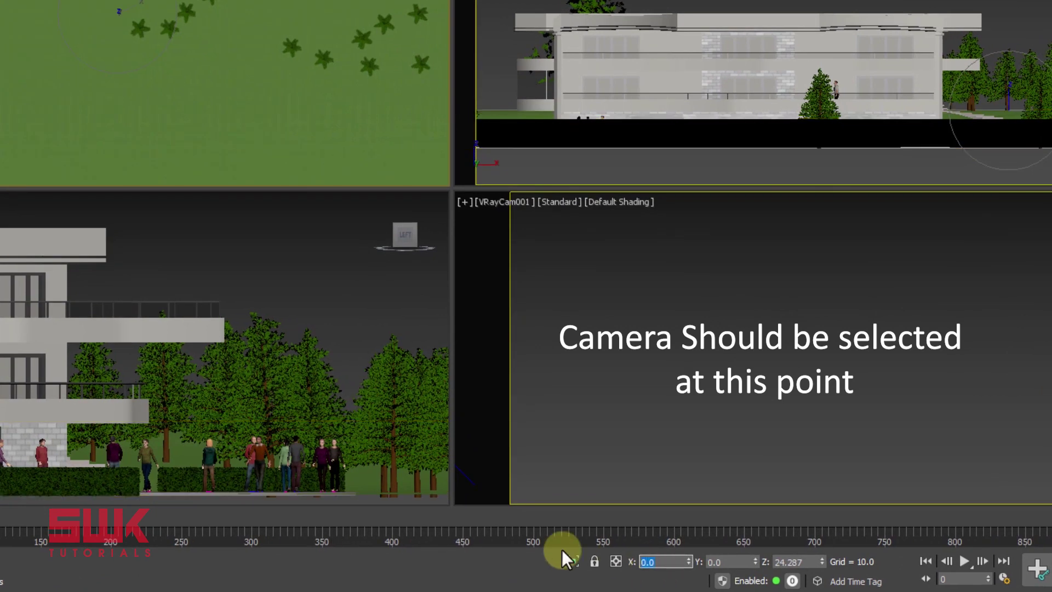
key("Tab")
type("90")
key("Tab")
type("0")
key("Return")
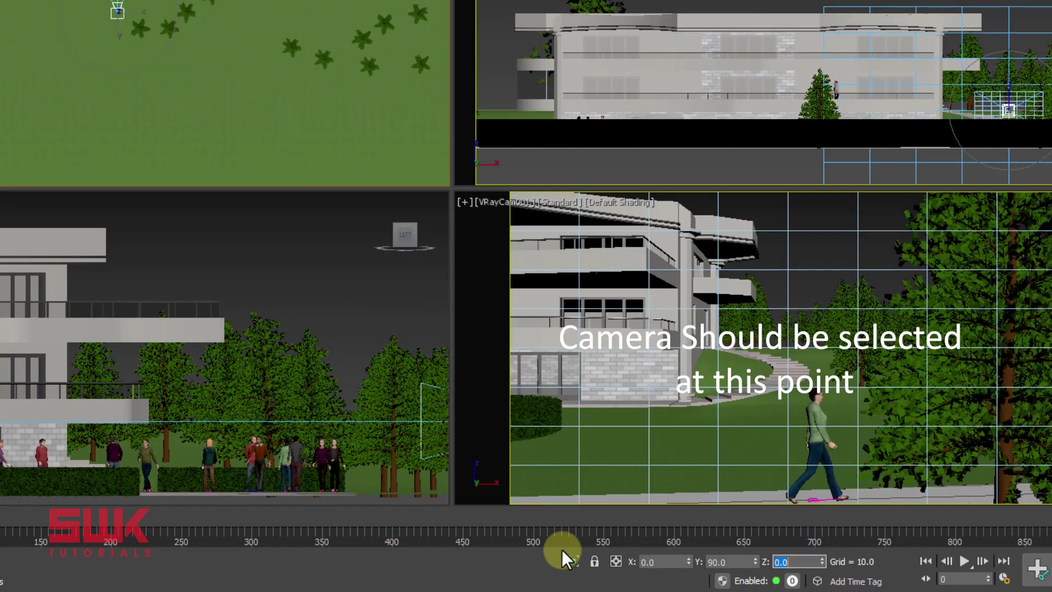
middle_click_drag(79, 10, 97, 100)
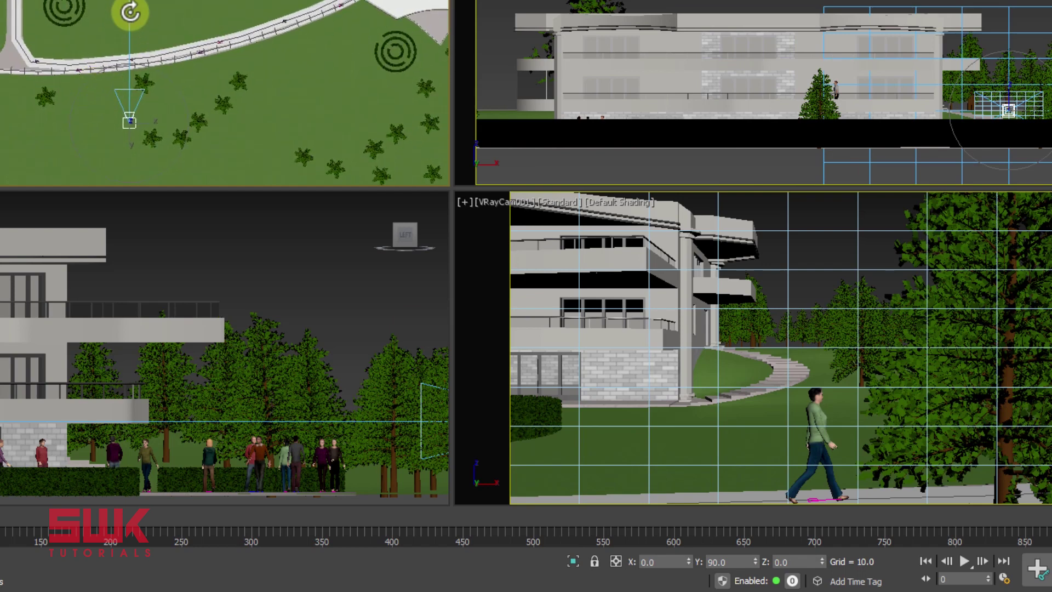
scroll(254, 437, "down", 2)
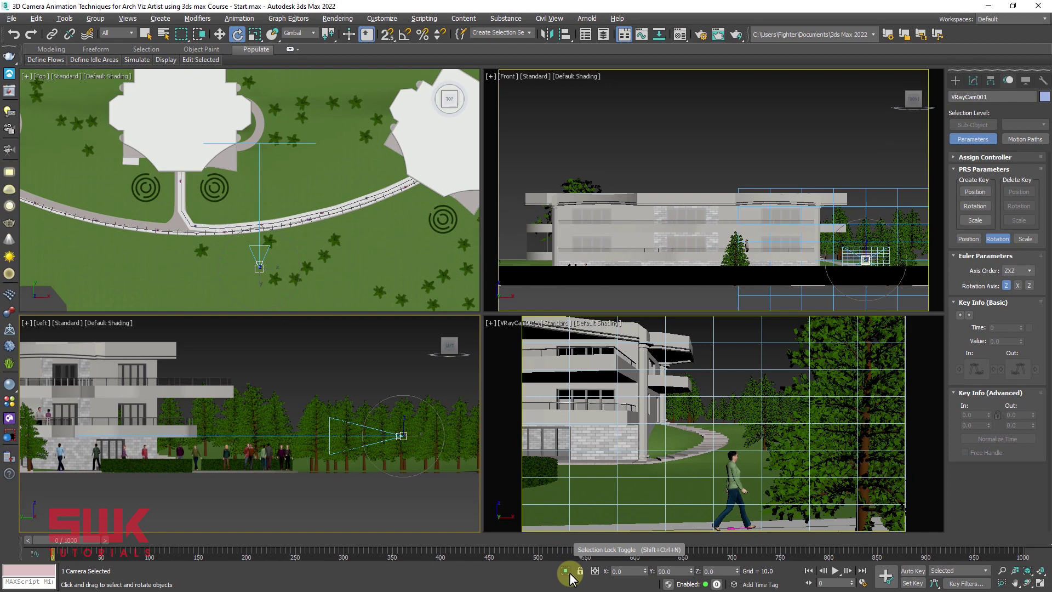
Isolate the camera and place a Point helper, Point001, beside it in the Top view.
left_click(566, 574)
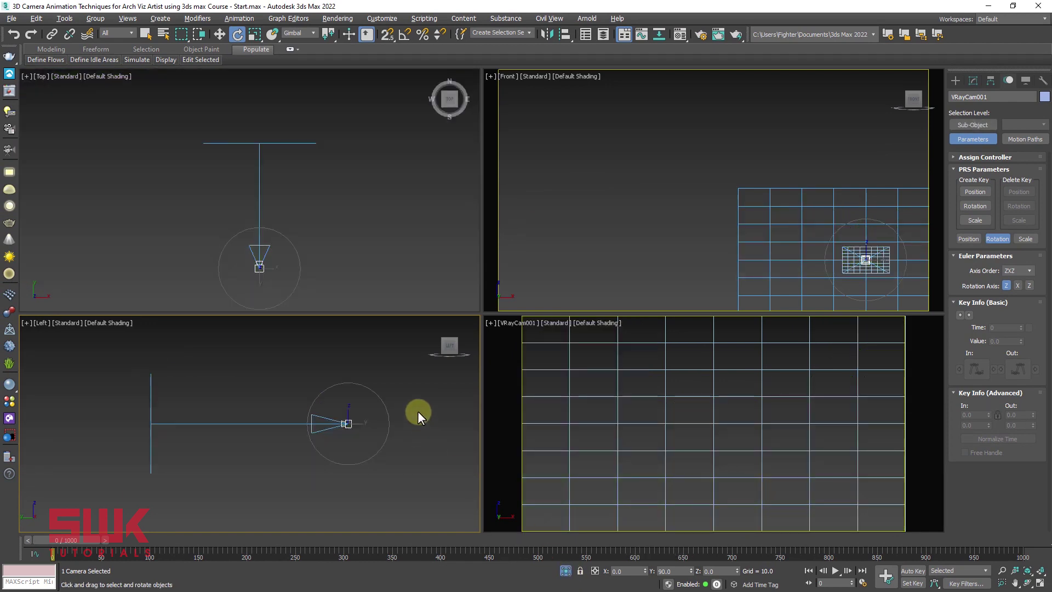
left_click(418, 410)
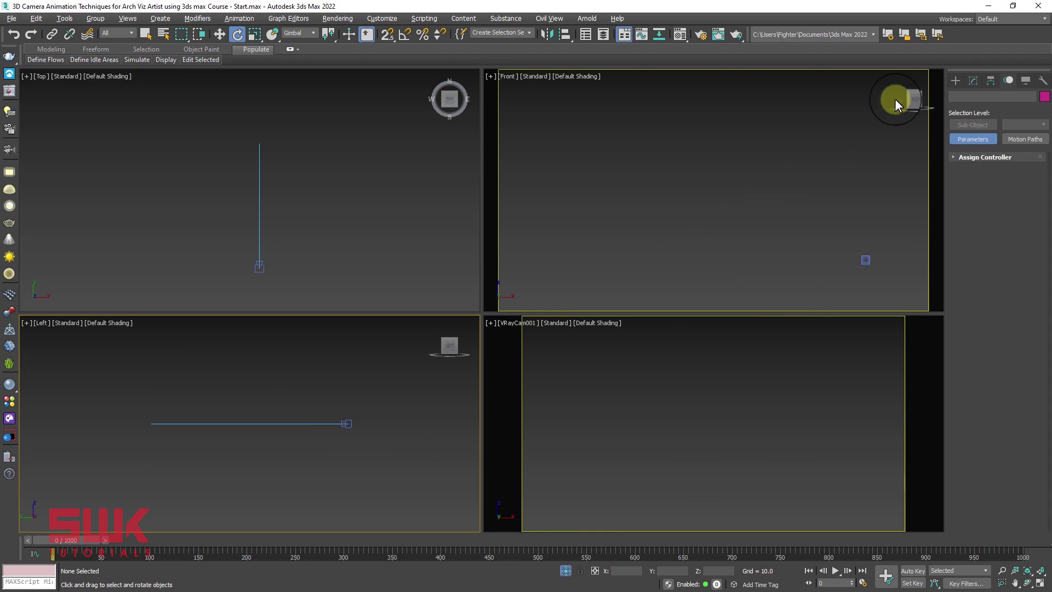
left_click(955, 81)
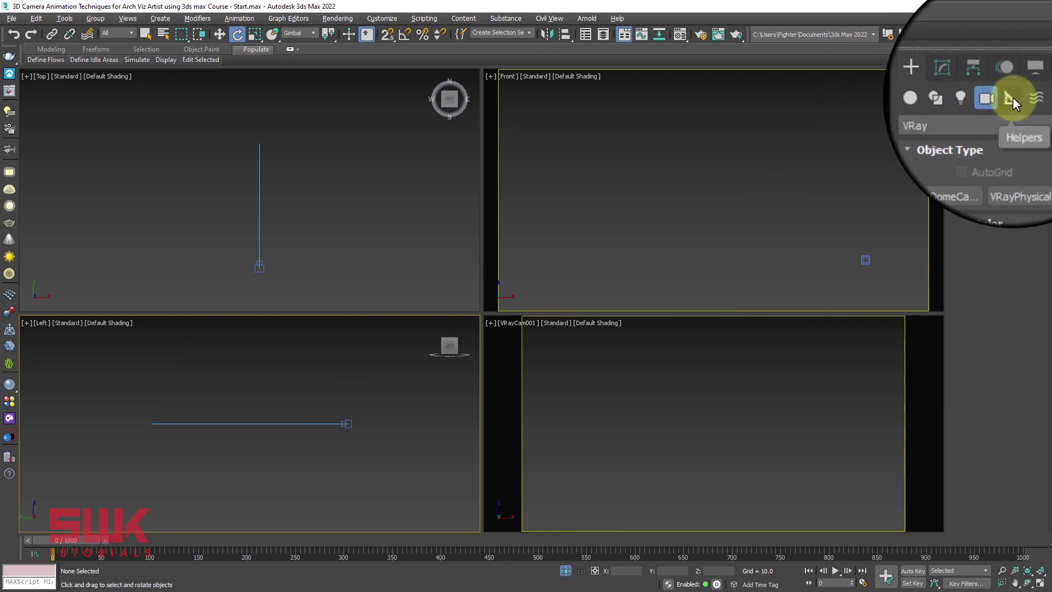
left_click(1013, 97)
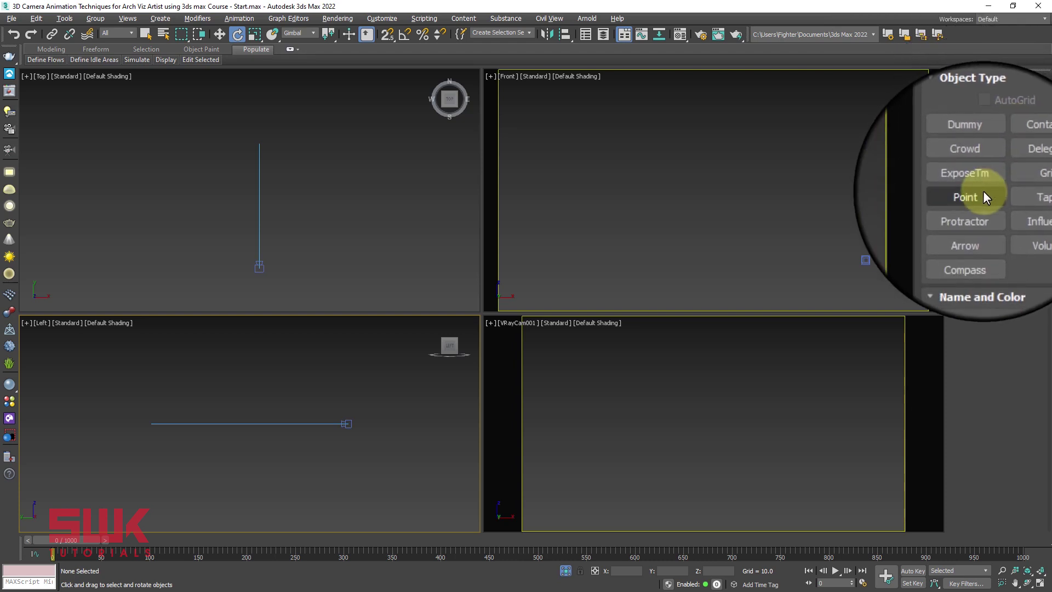
left_click(974, 194)
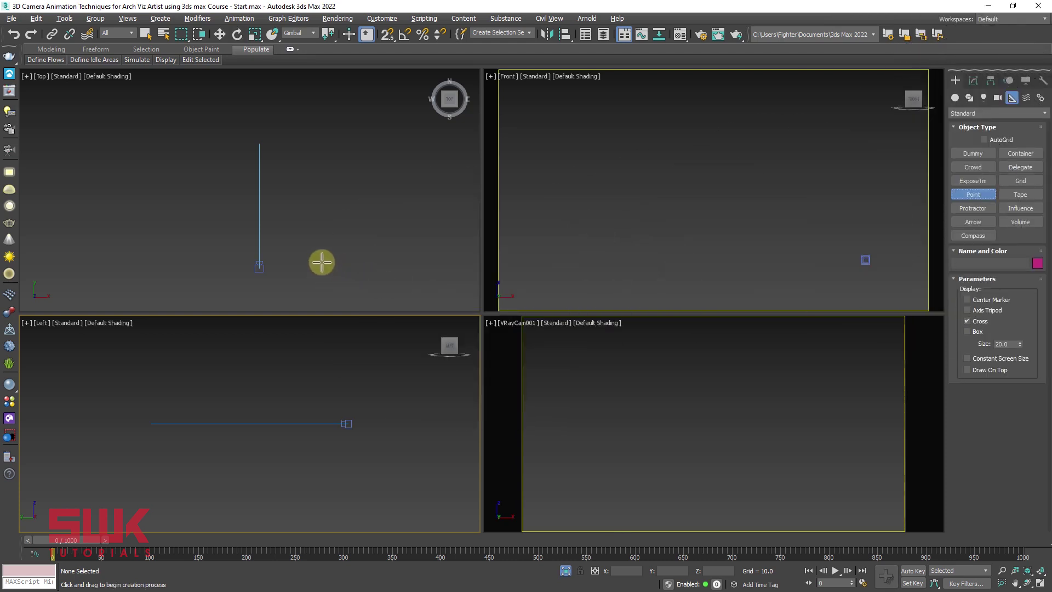
left_click(311, 261)
Turn on Constant Screen Size and Draw On Top for Point001 and set its size to 48.
key("e")
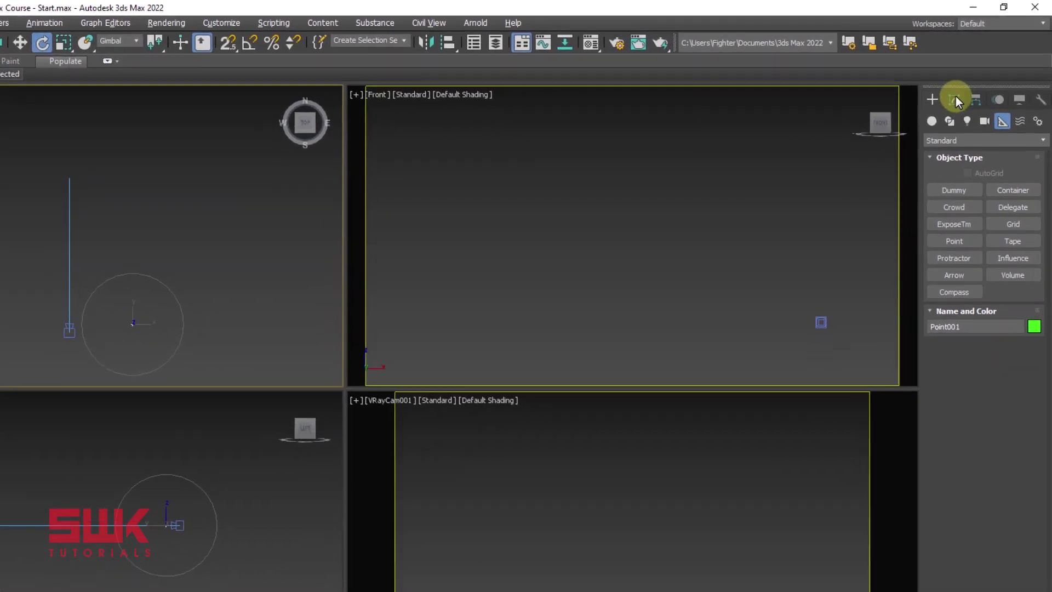
left_click(969, 86)
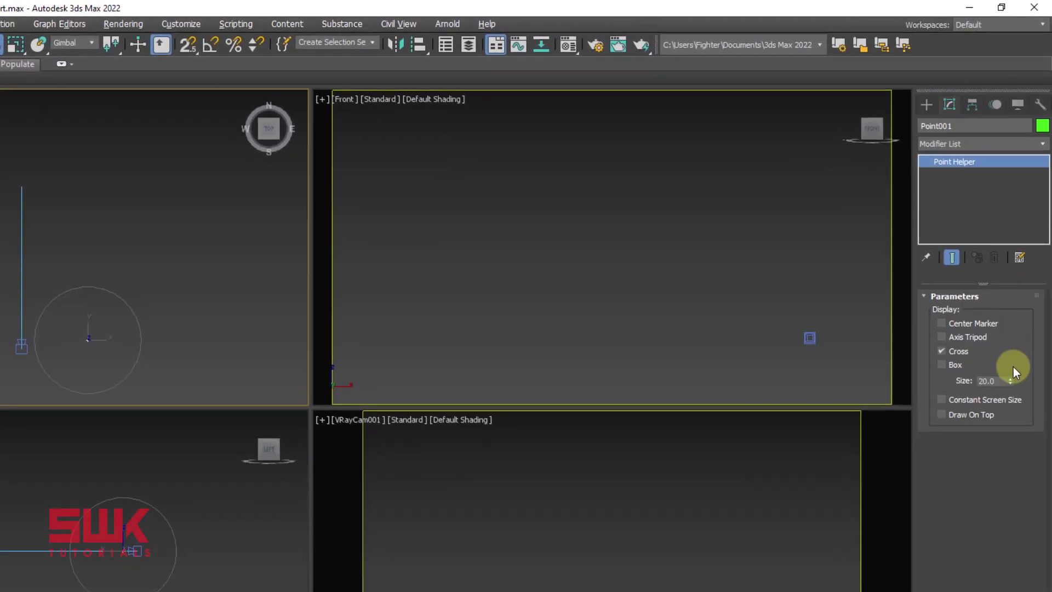
left_click(975, 403)
left_click(969, 416)
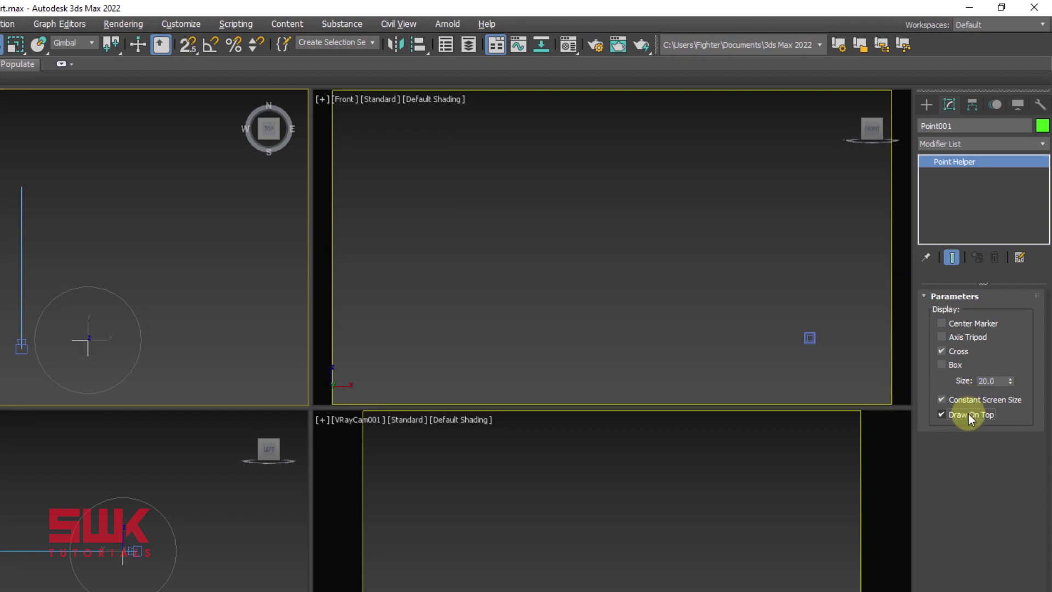
left_click_drag(1001, 382, 963, 383)
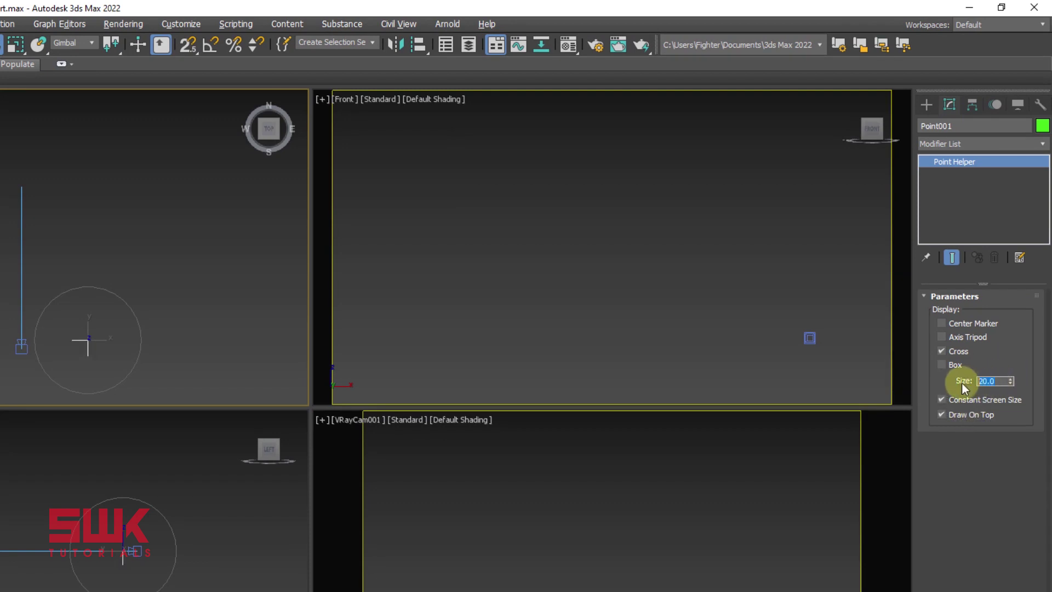
type("48")
key("Return")
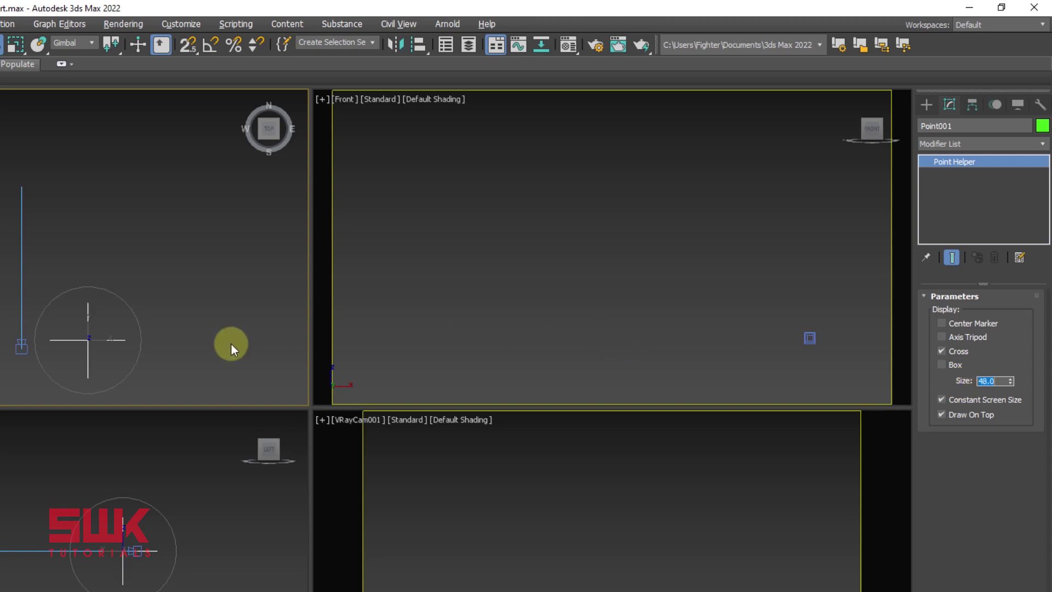
scroll(148, 275, "up", 2)
middle_click_drag(146, 277, 169, 269)
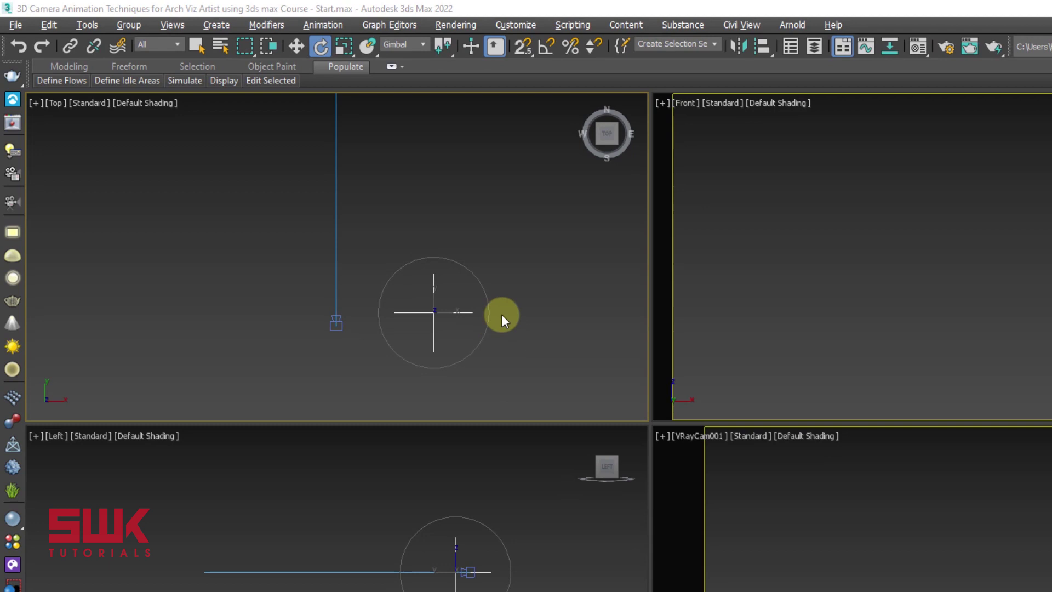
Align Center to Center on X, Y and Z Position between the camera and Point001.
left_click(762, 47)
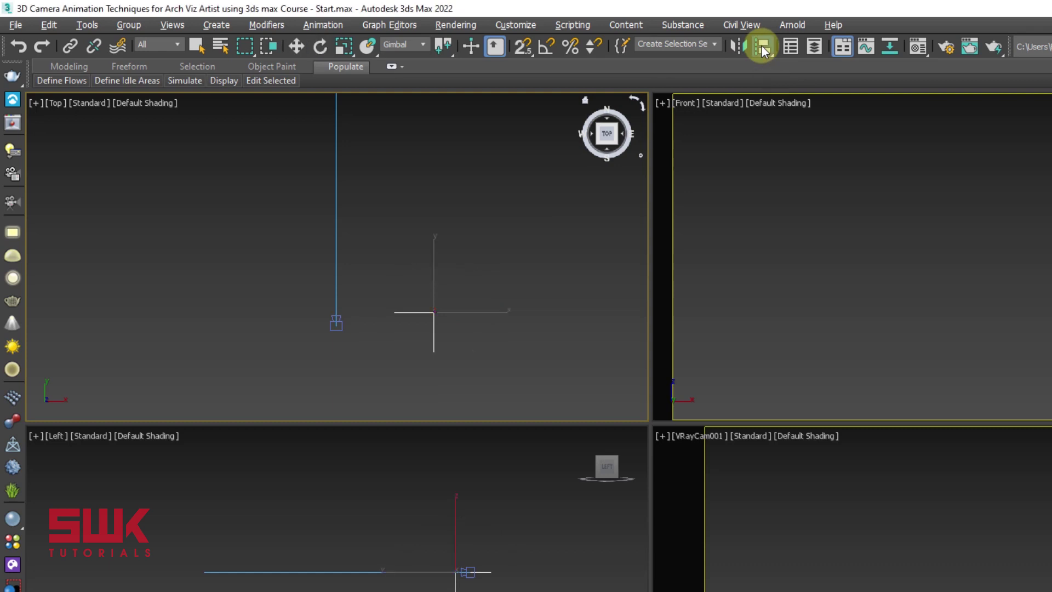
left_click(335, 327)
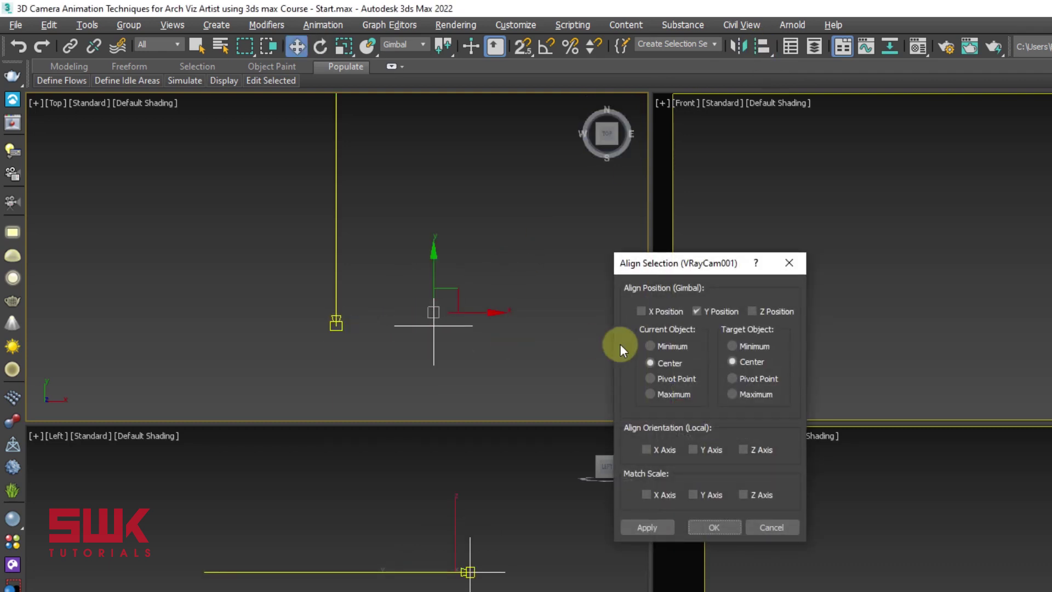
left_click(651, 361)
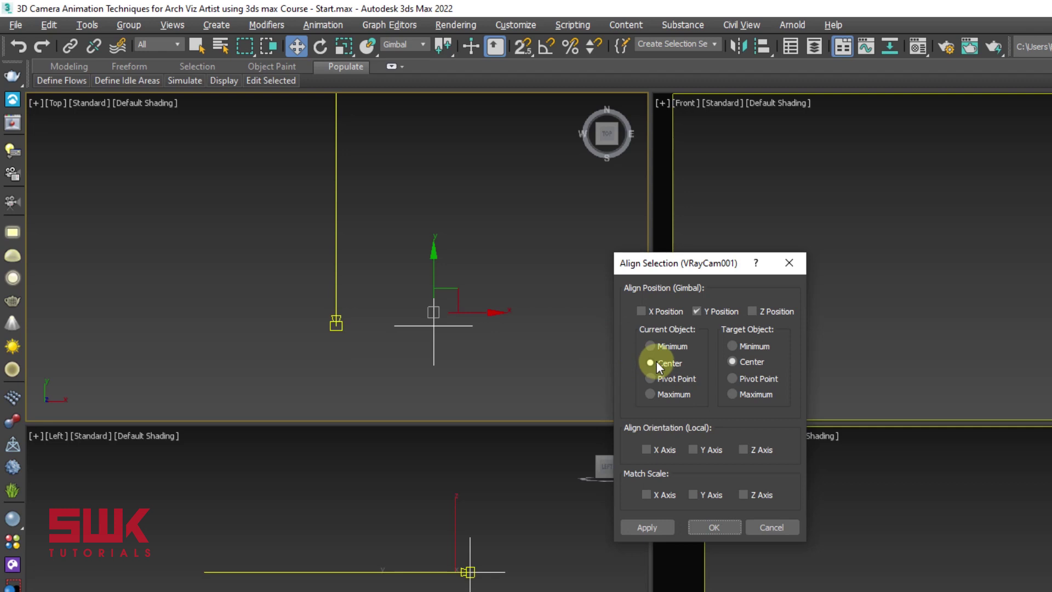
left_click(734, 362)
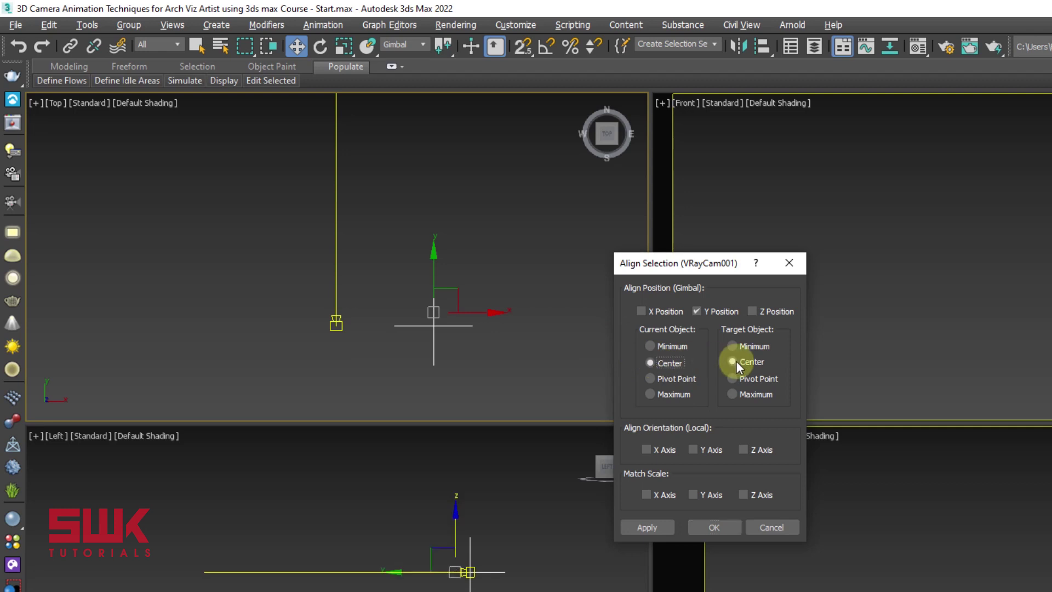
left_click(659, 311)
left_click(754, 311)
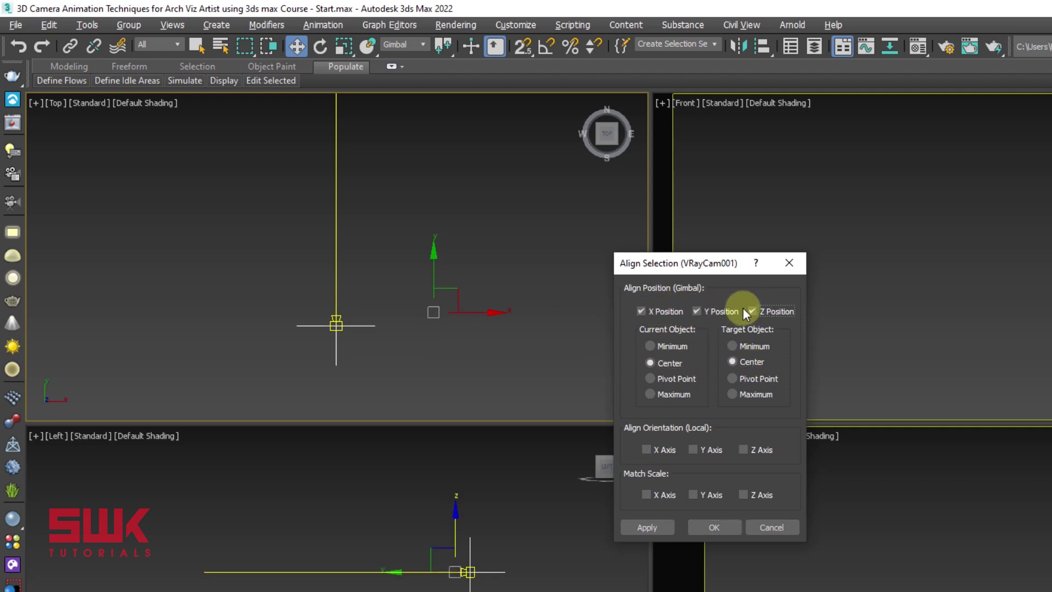
left_click(706, 529)
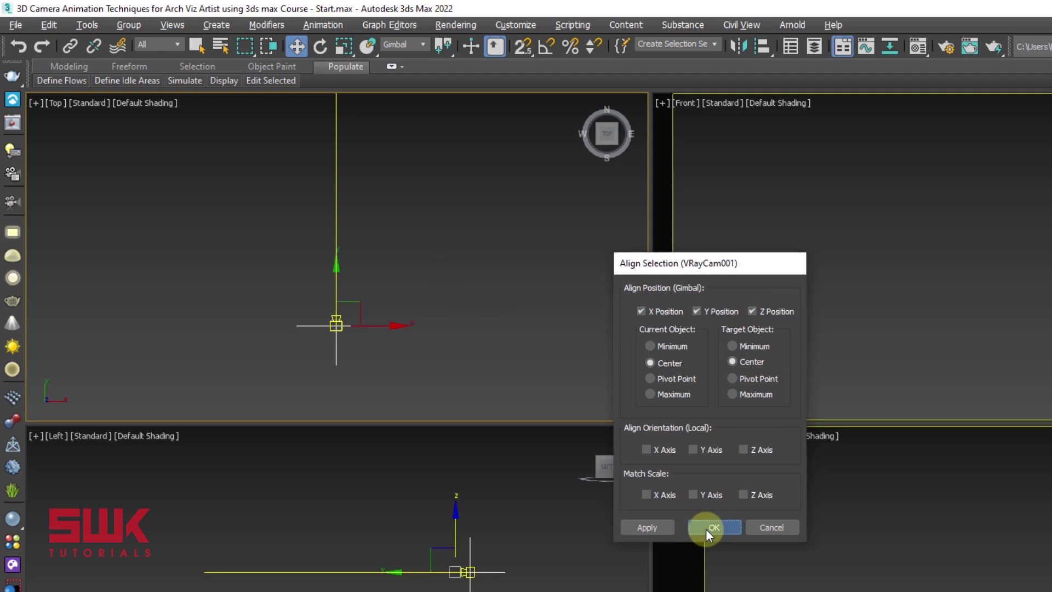
left_click(457, 350)
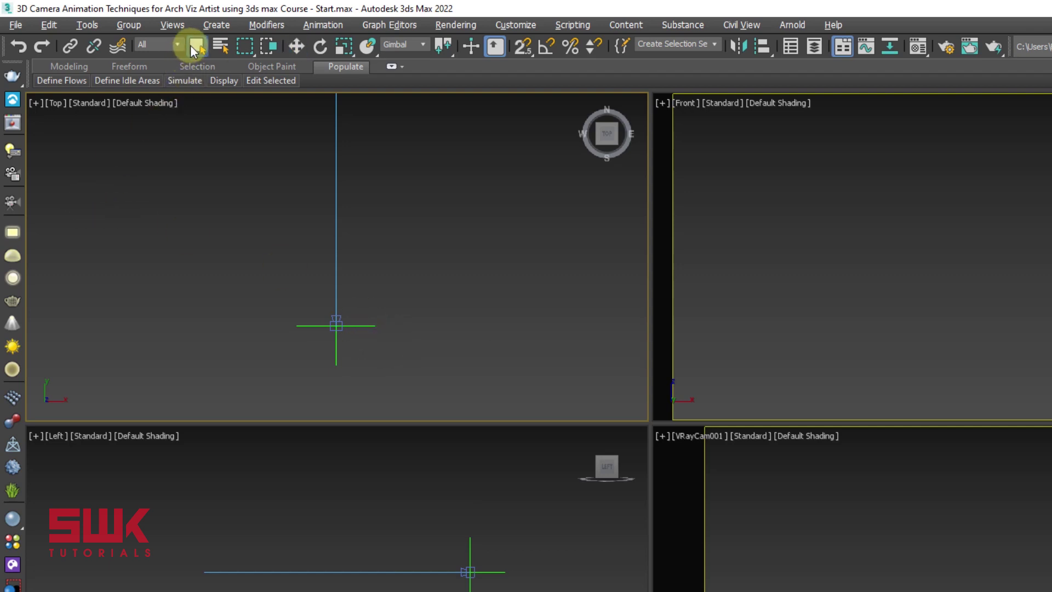
Link VRayCam001 to Point001, picking it from Select by Name filtered to Helpers and Cameras.
left_click(334, 208)
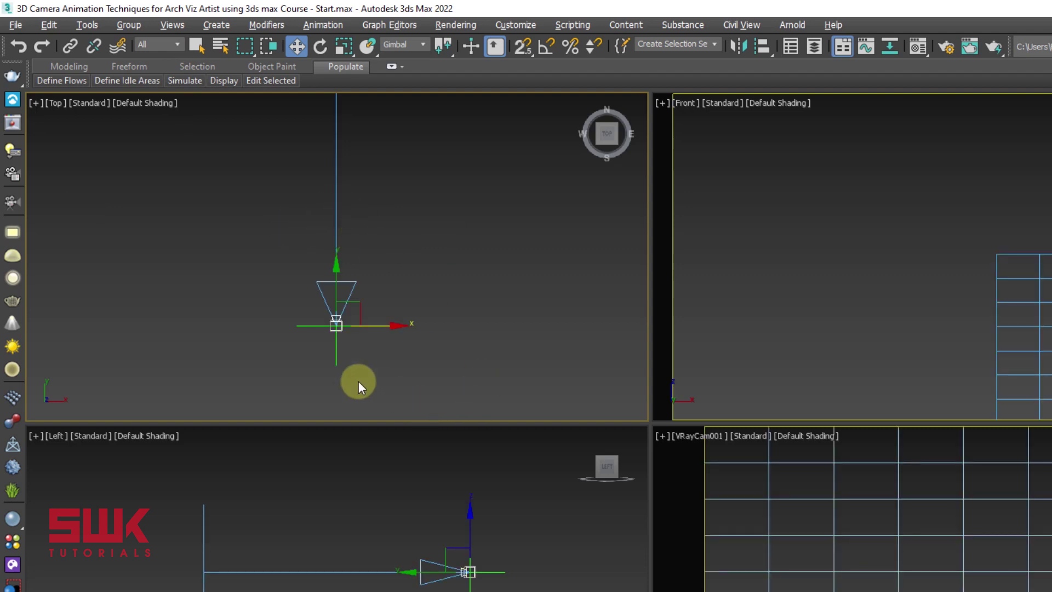
left_click(452, 376)
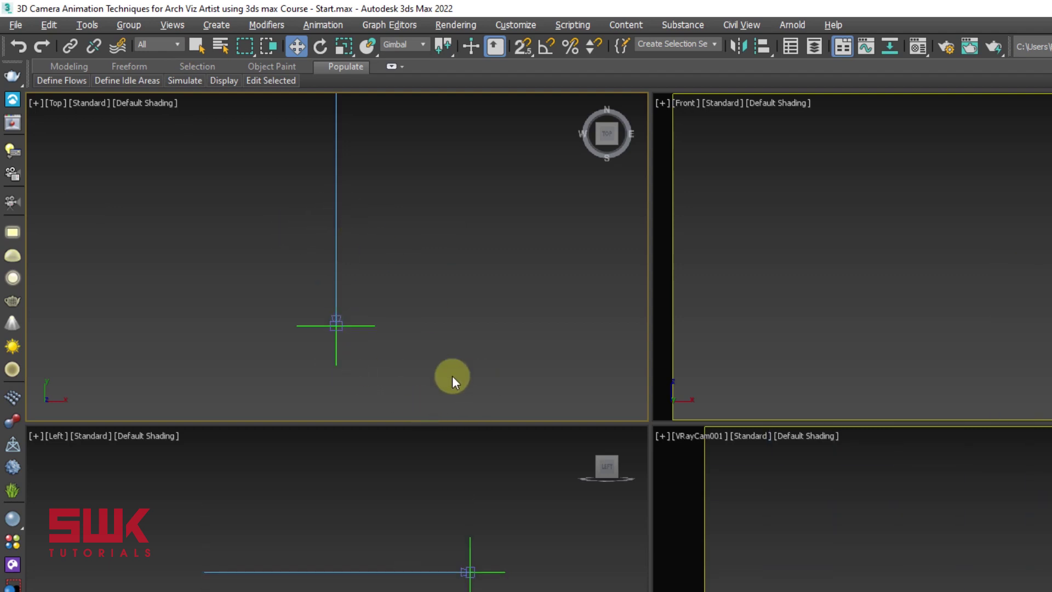
left_click(339, 167)
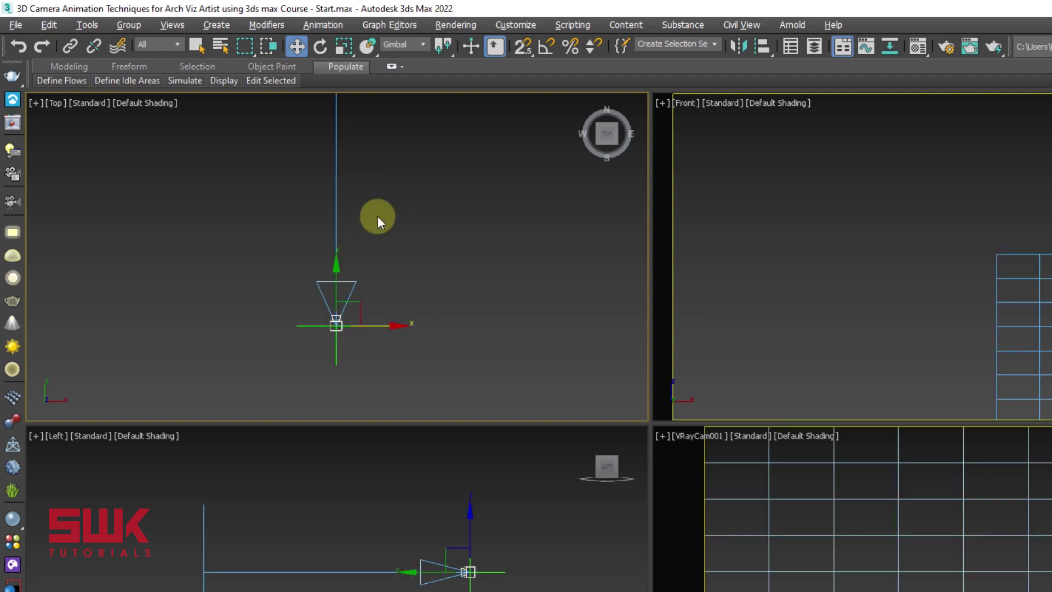
left_click(72, 46)
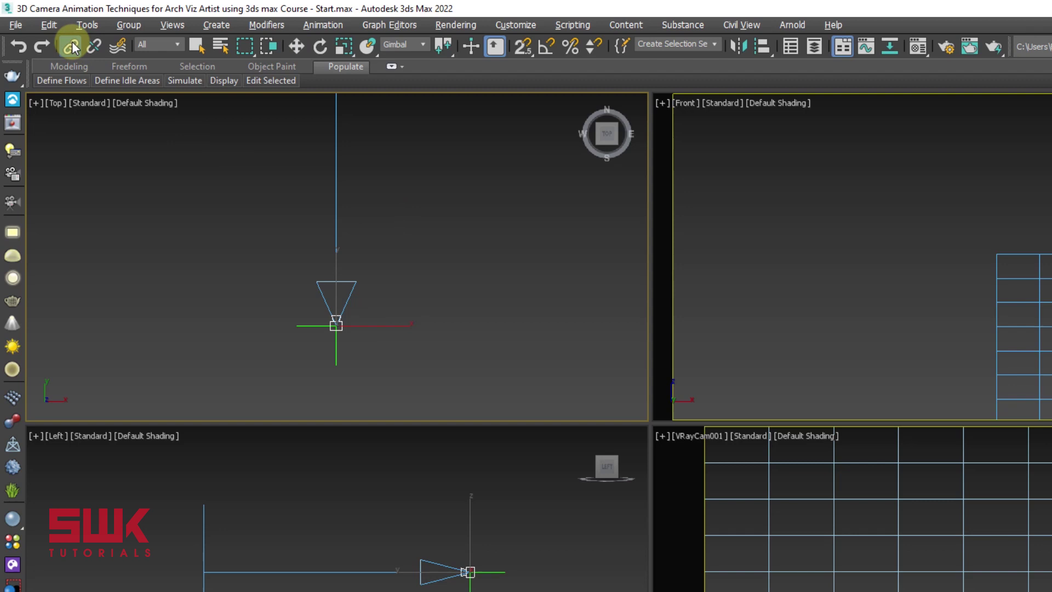
left_click(222, 47)
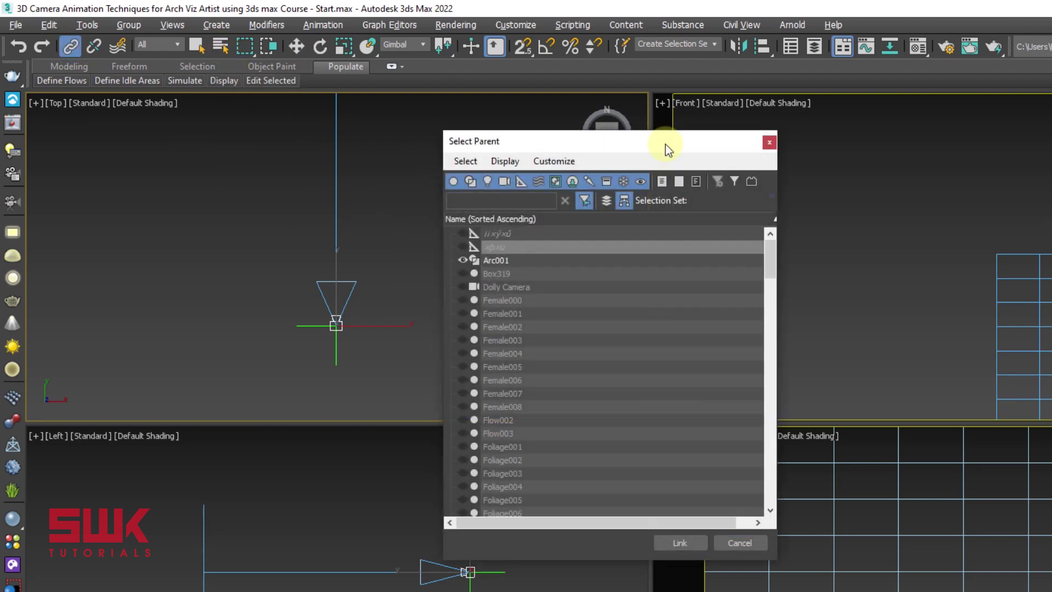
left_click(678, 180)
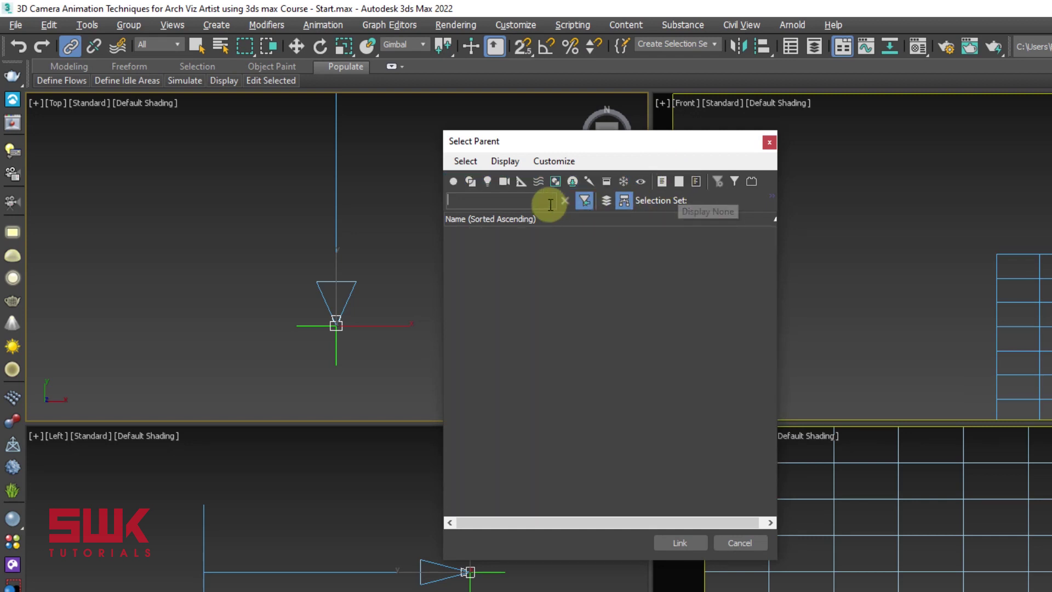
left_click(520, 182)
left_click(503, 182)
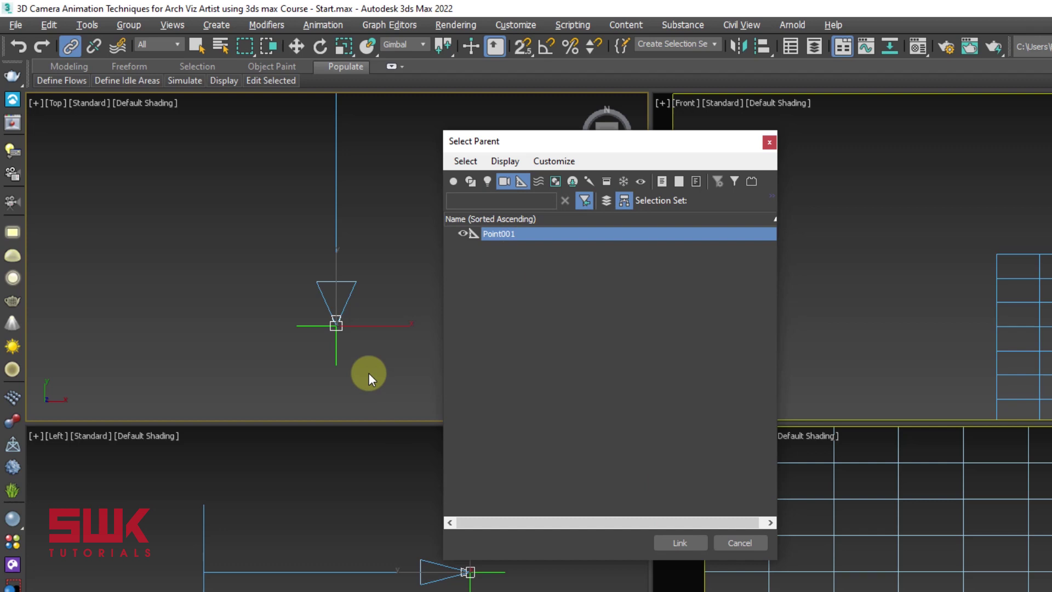
left_click(674, 543)
key("alt+q")
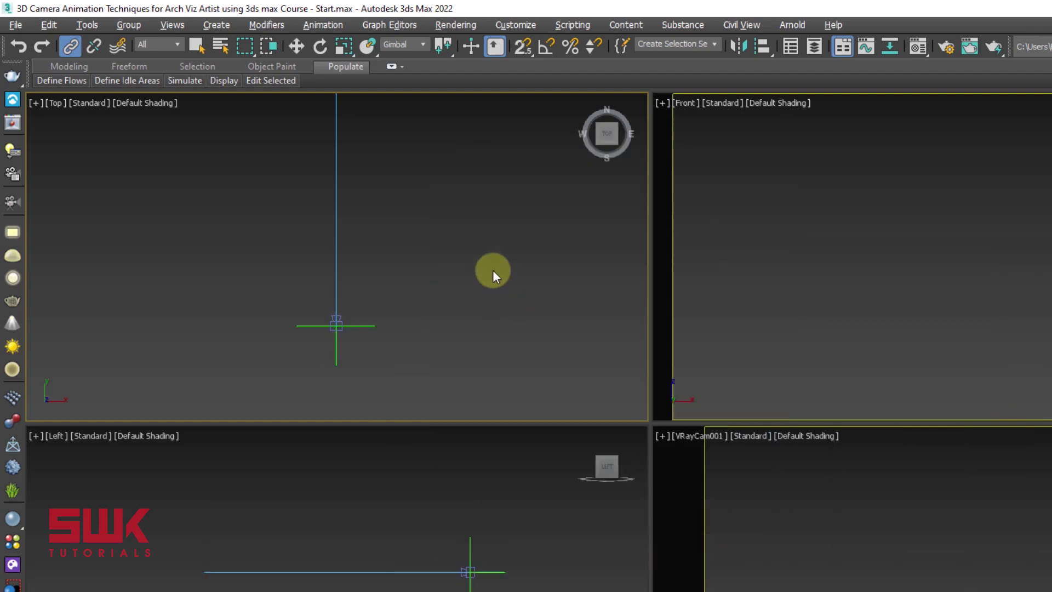
Nudge Point001 slightly along X to confirm the linked camera follows, then reselect the camera.
left_click(335, 353)
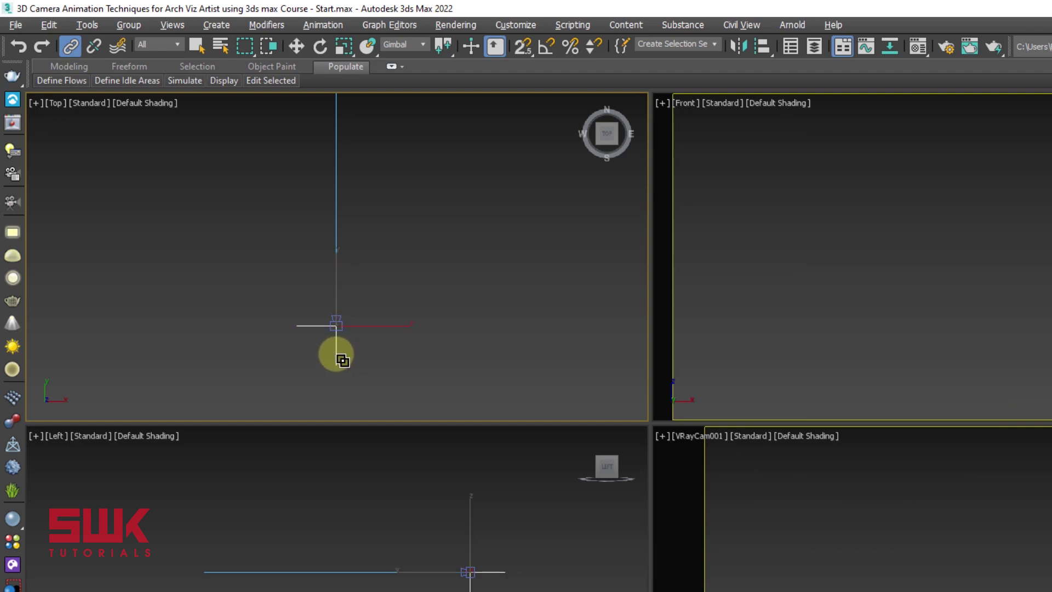
left_click(271, 80)
left_click(298, 47)
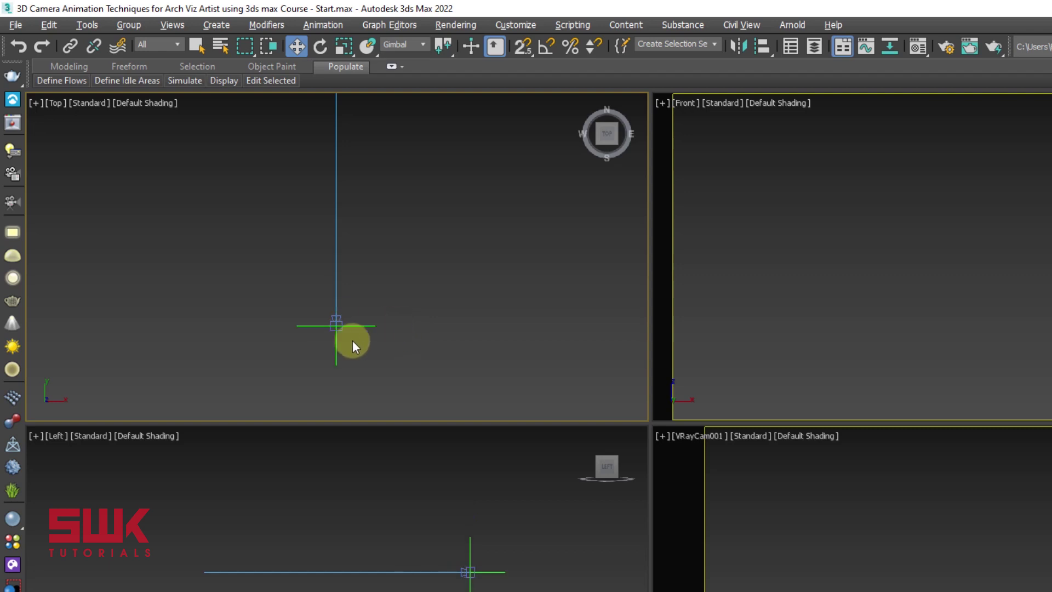
mouse_move(386, 328)
left_mouse_down()
mouse_move(413, 324)
mouse_move(389, 320)
left_mouse_up()
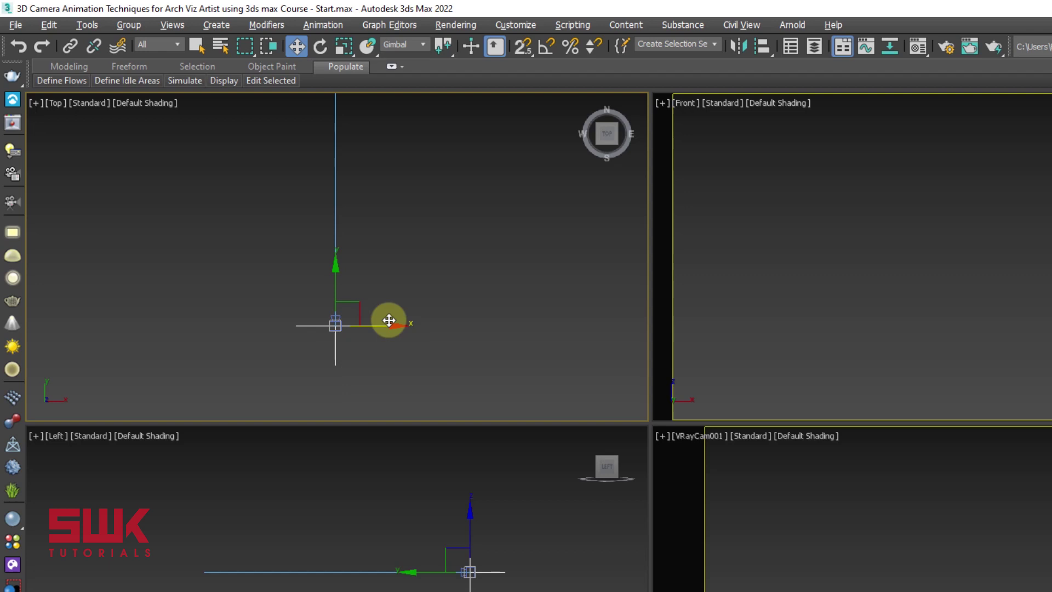
left_click(403, 289)
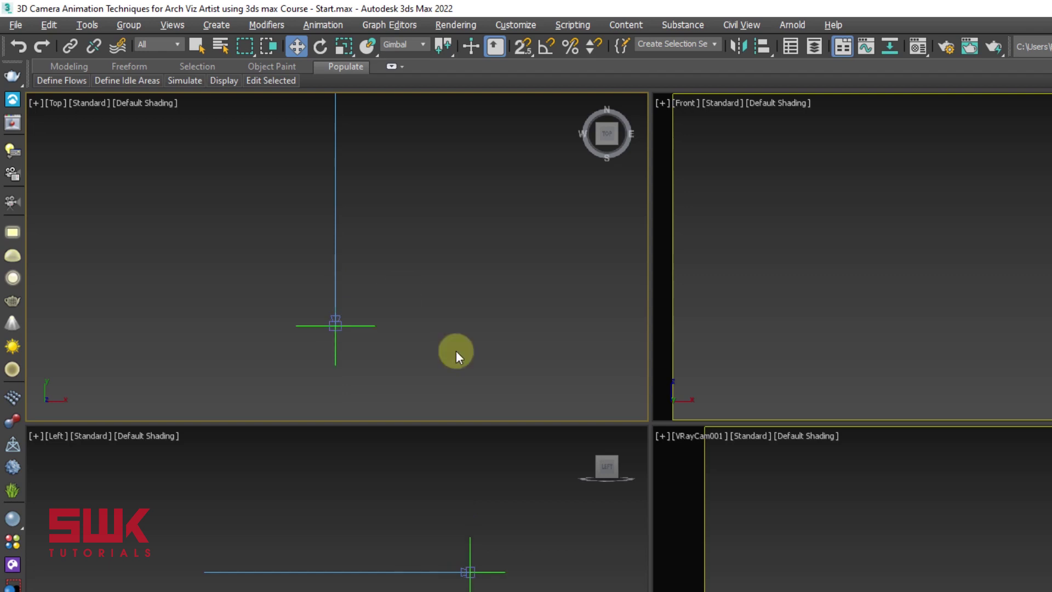
left_click(337, 219)
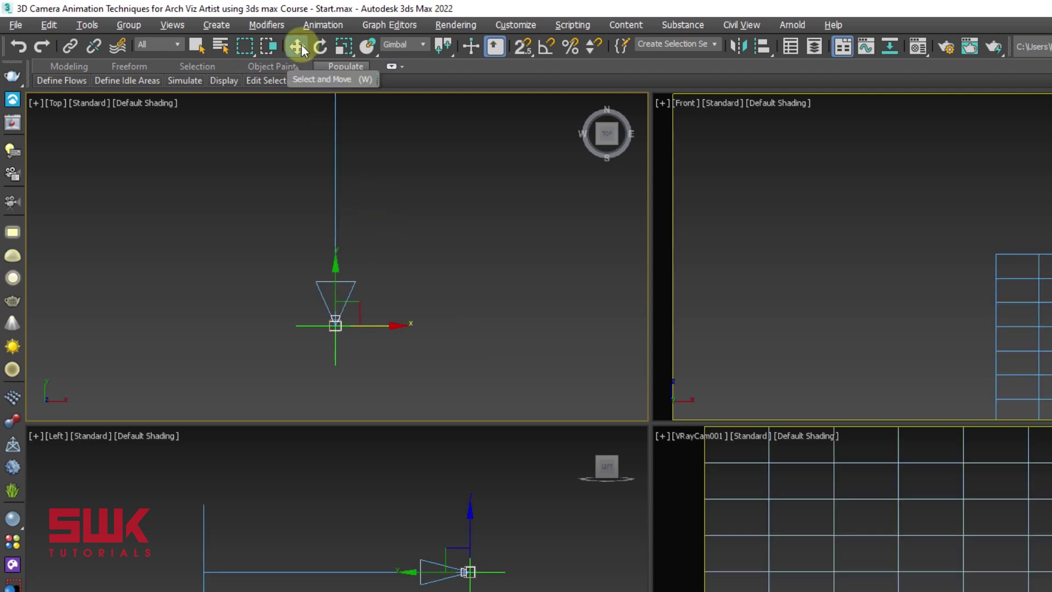
Switch the reference coordinate system from Gimbal to Parent for moving VRayCam001.
left_click(406, 43)
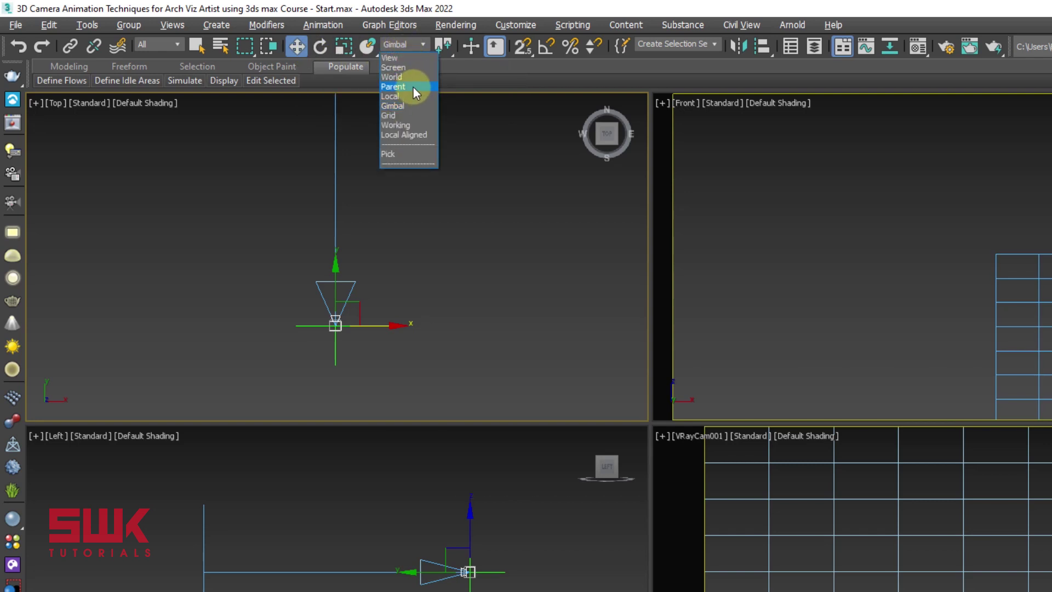
left_click(413, 87)
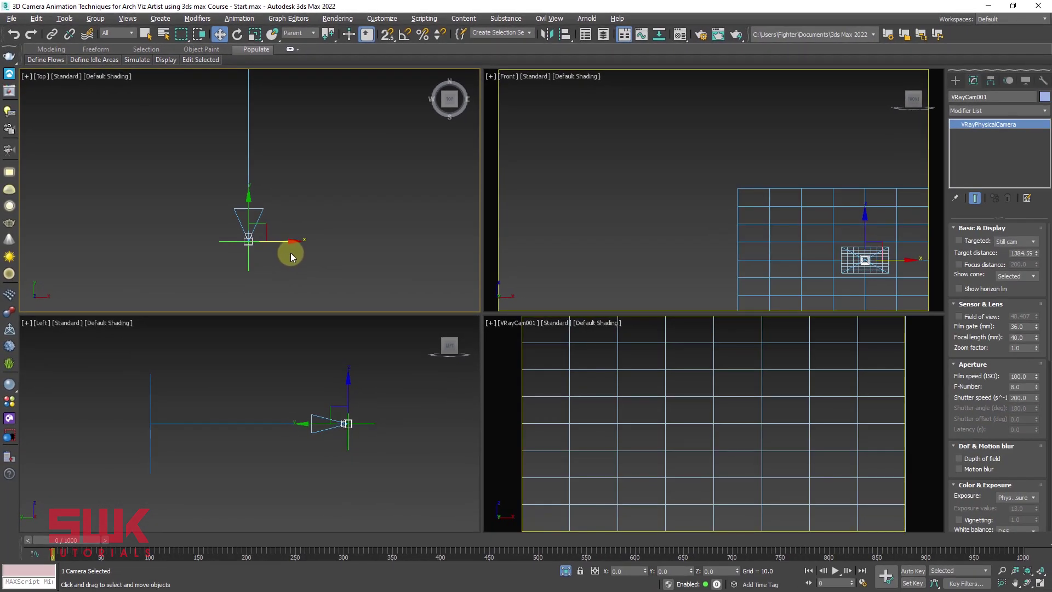
Deselect the camera, exit isolation to reveal the full scene, and select Point001.
left_click(290, 252)
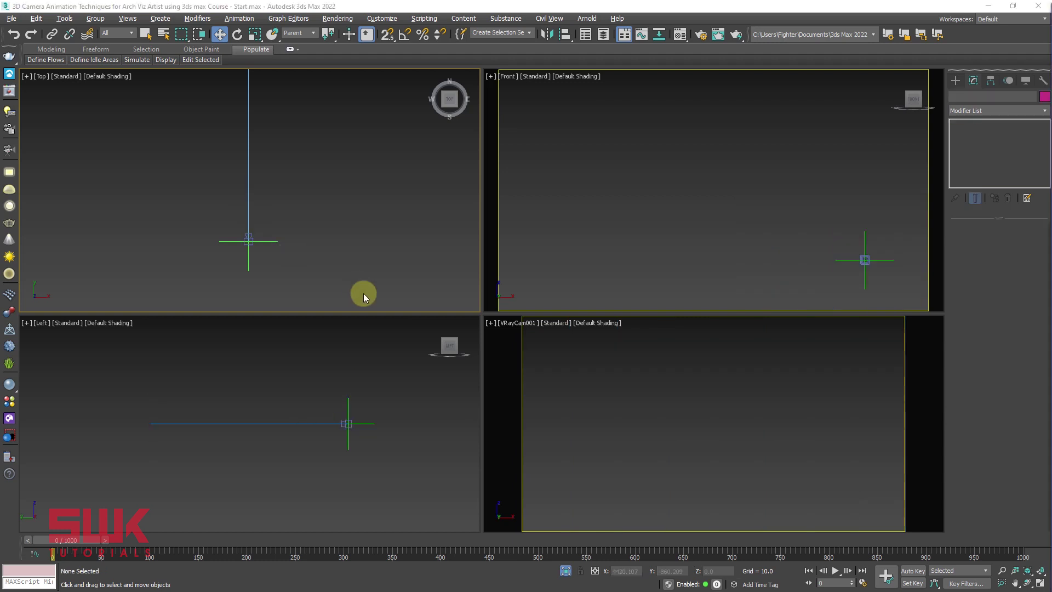
left_click(566, 572)
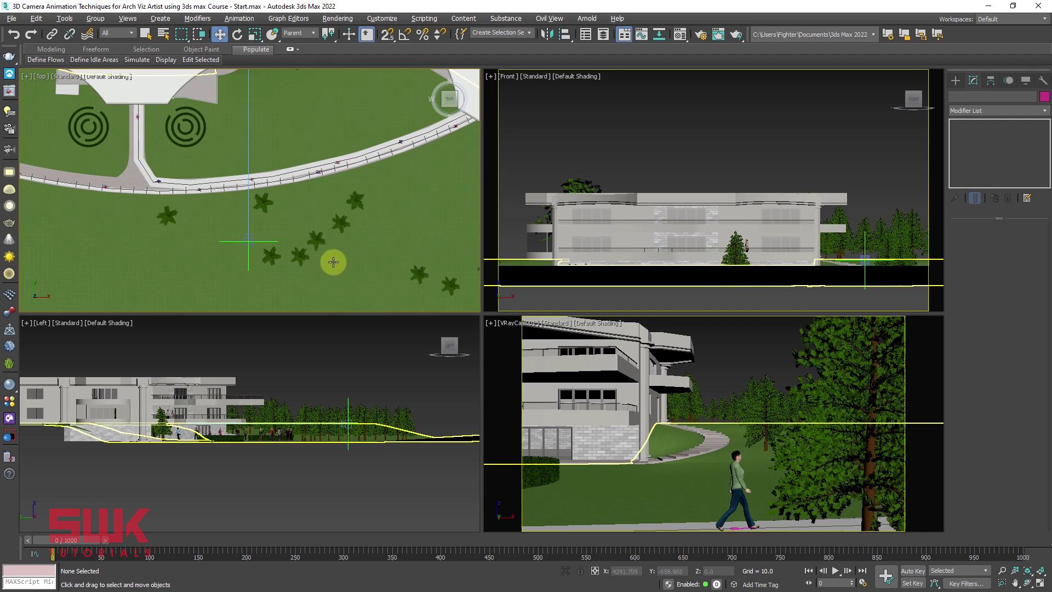
left_click(248, 261)
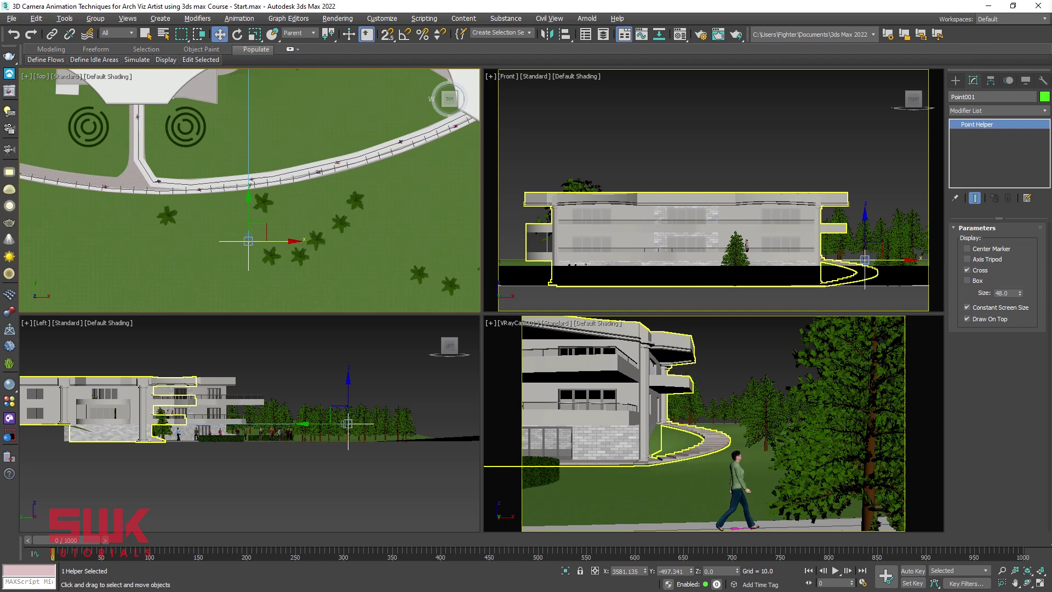
Select Point001 through the Select by Name list.
key("h")
left_click_drag(548, 122, 493, 123)
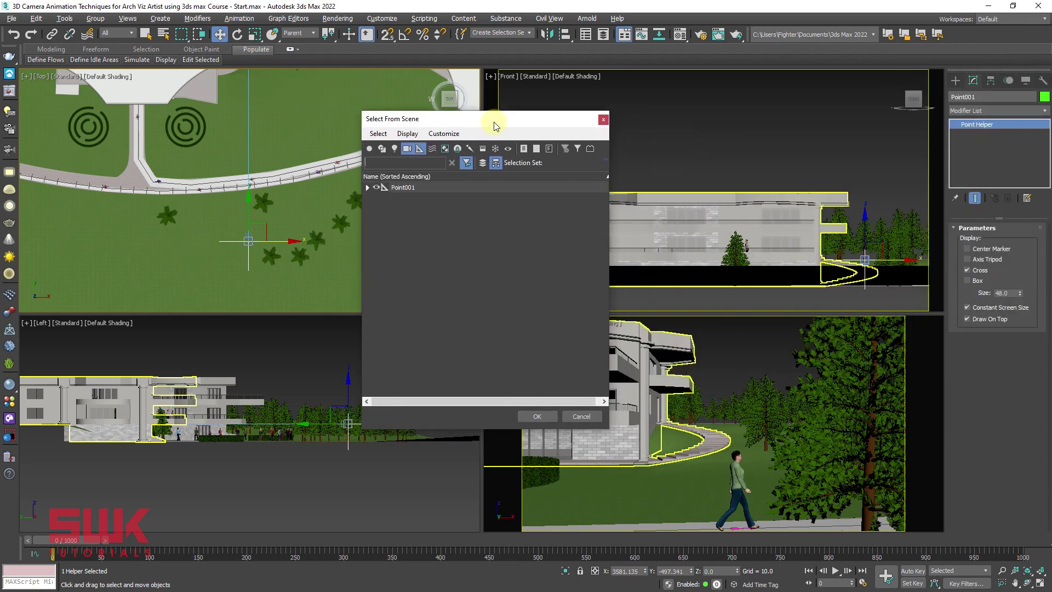
left_click(404, 188)
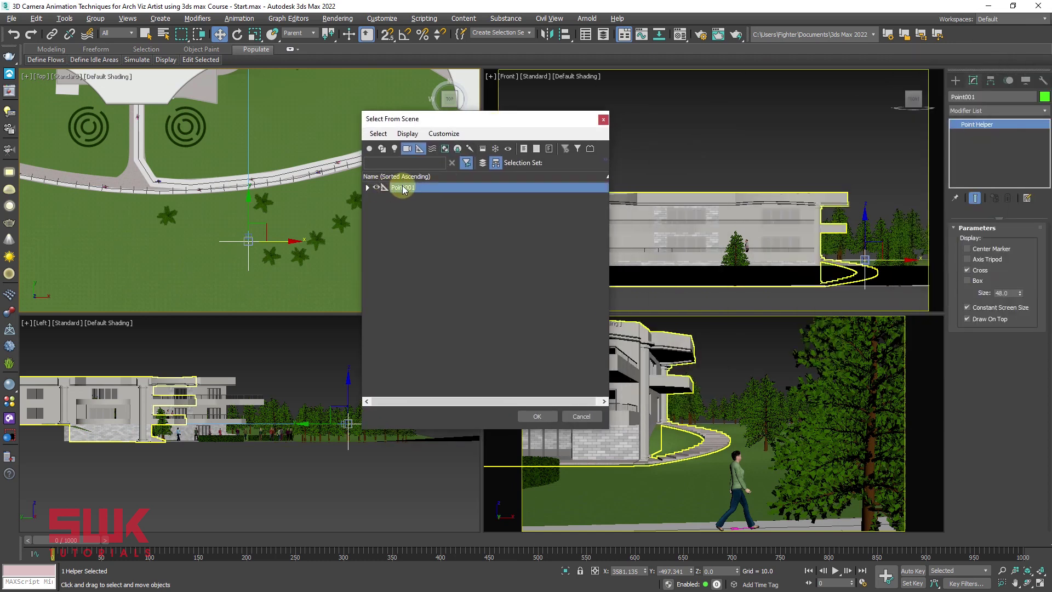
left_click(536, 416)
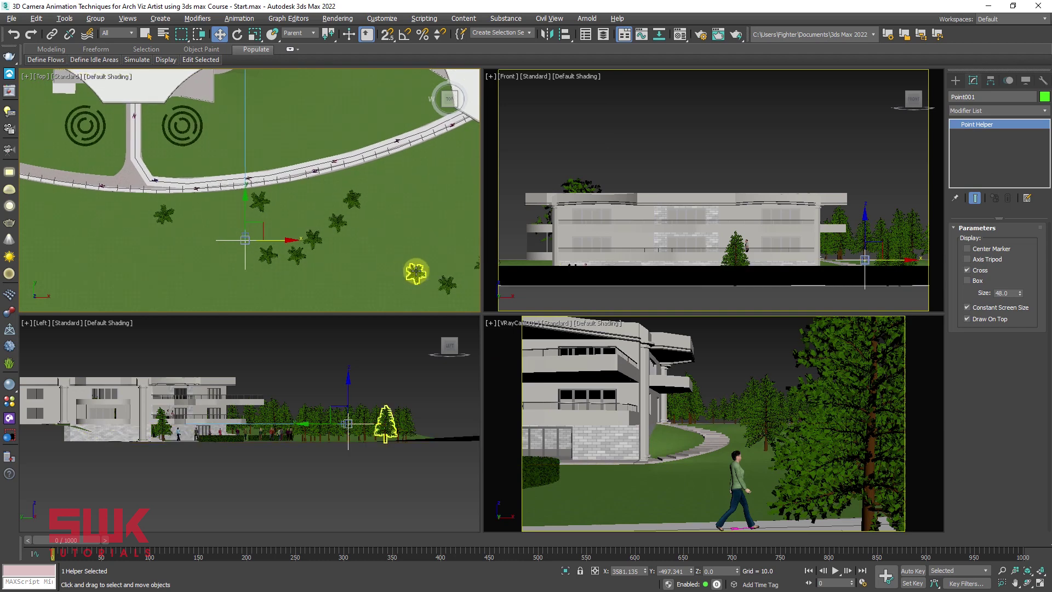
Rotate Point001 about Z by roughly 22° in Gimbal coordinates to re-aim the camera.
left_click(237, 34)
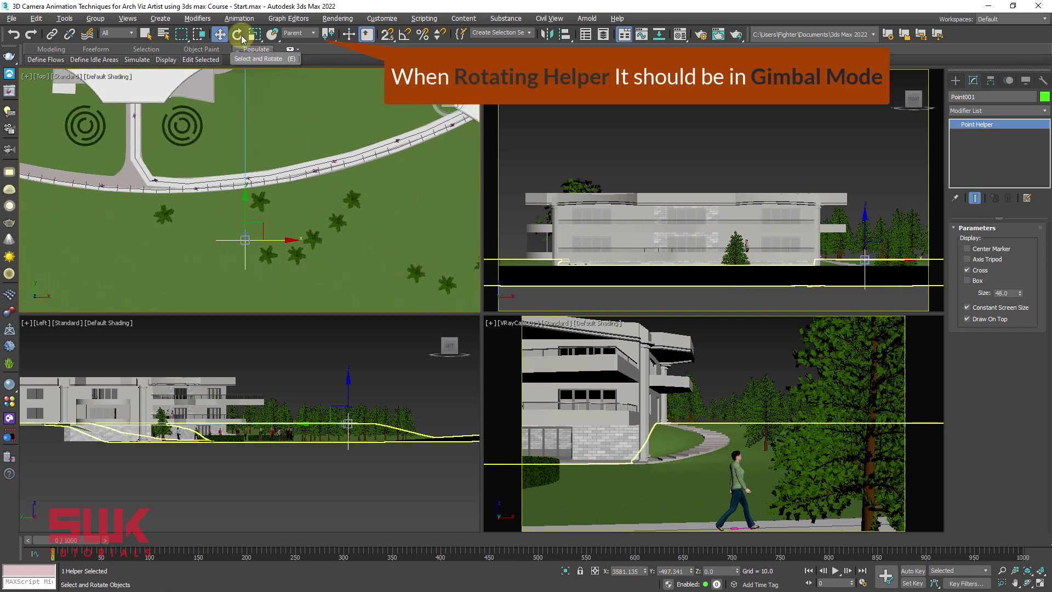
left_click(304, 34)
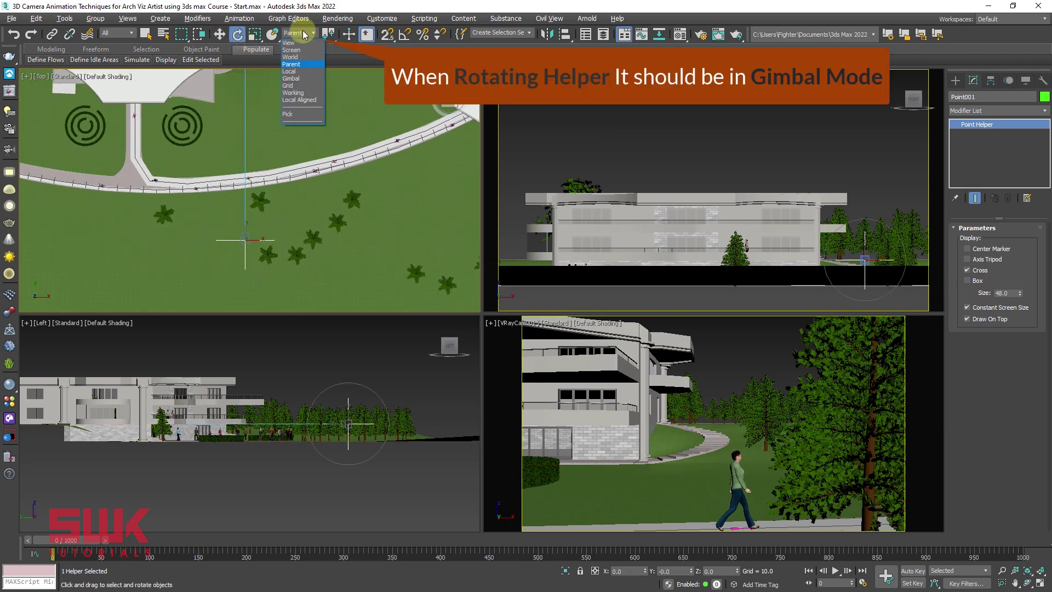
left_click(304, 80)
middle_click_drag(289, 201, 282, 199)
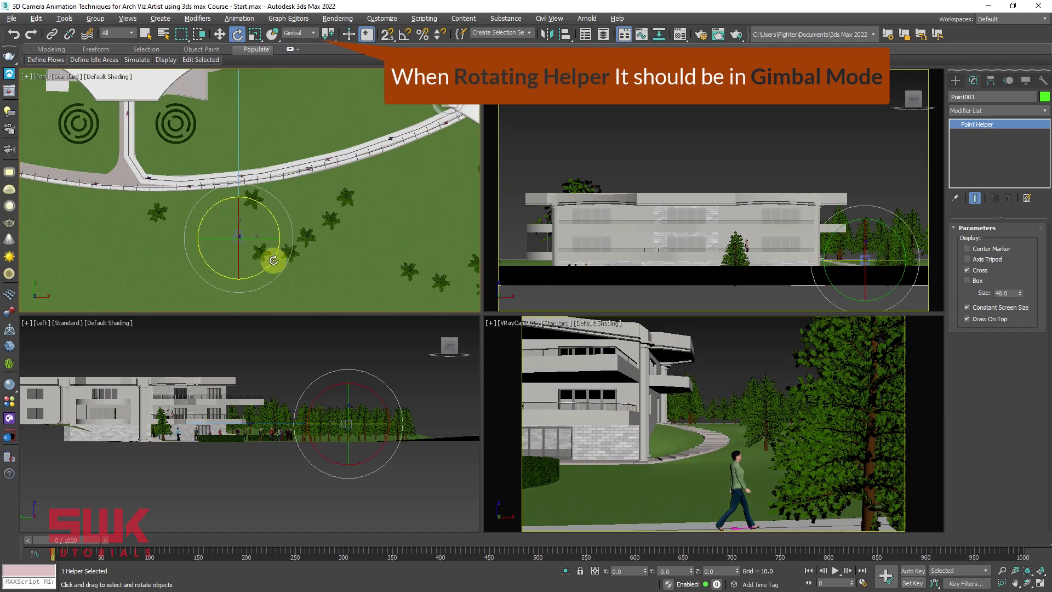
left_click_drag(269, 263, 288, 247)
key("q")
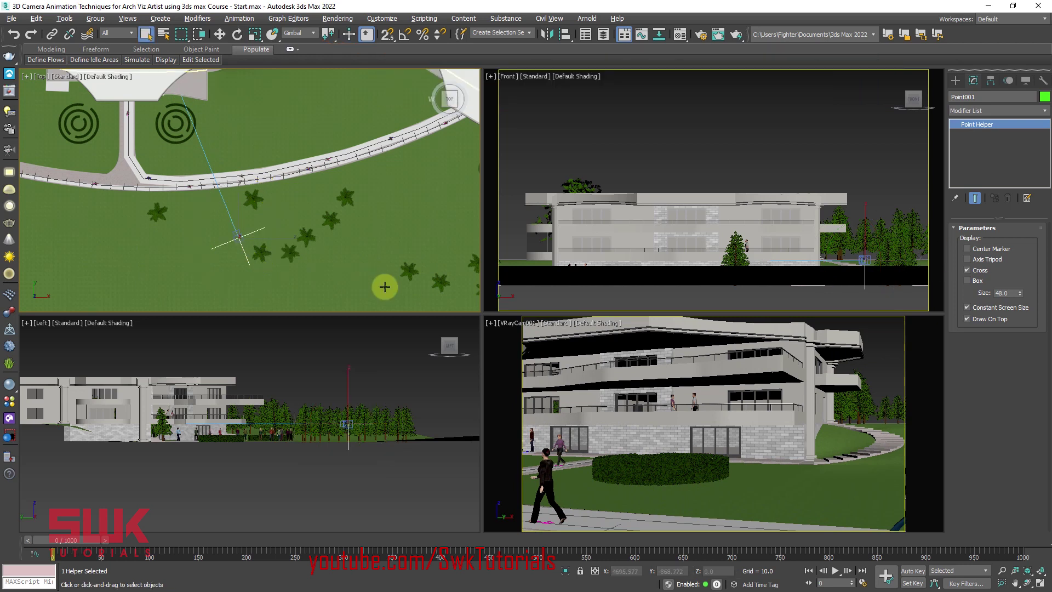
Change the animation End Time from 1000 to 400 in Time Configuration.
left_click(864, 582)
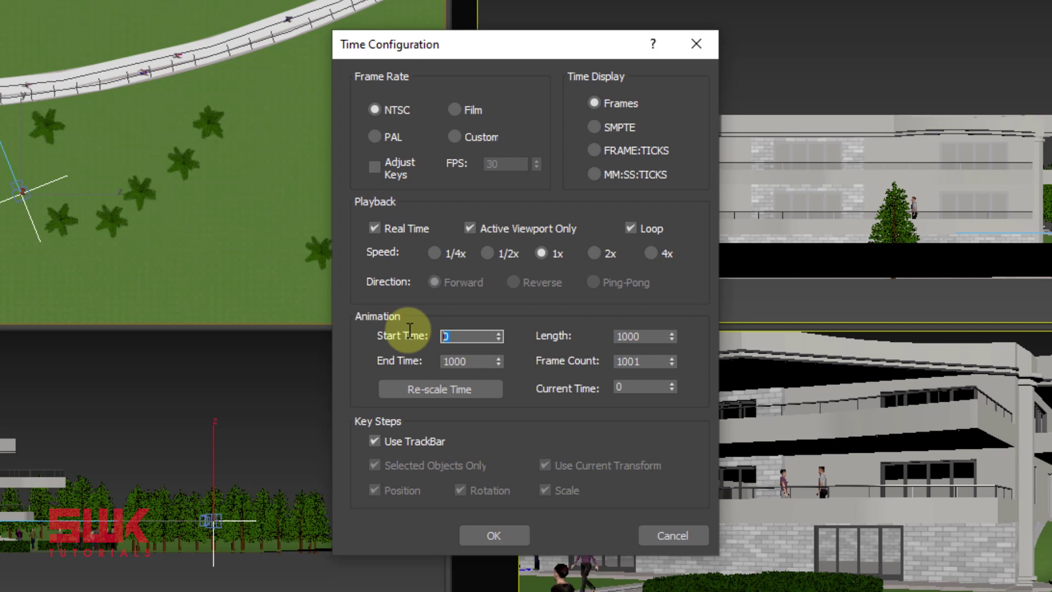
double_click(481, 363)
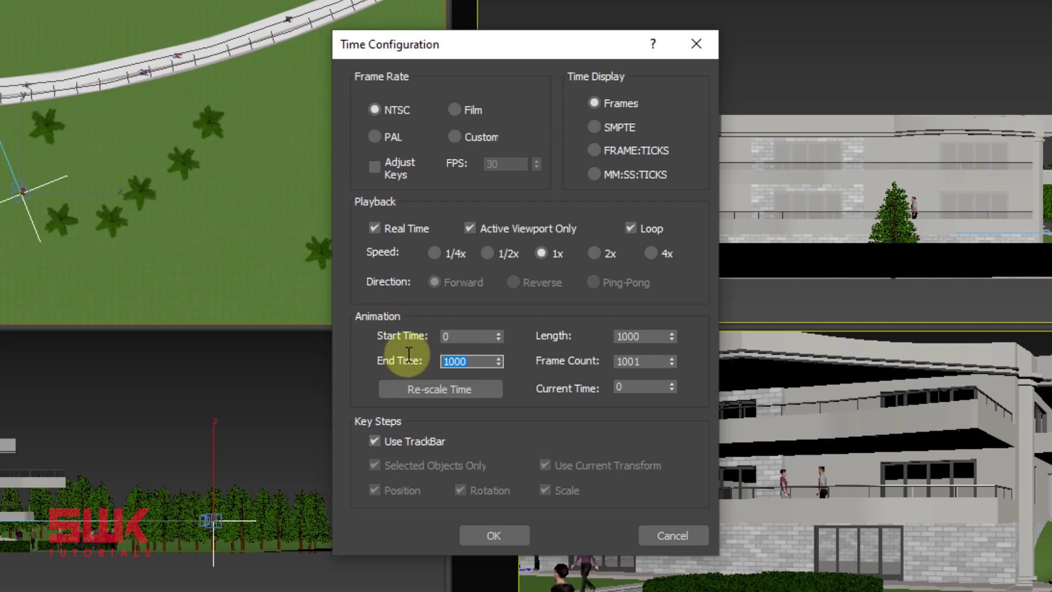
type("400")
key("Return")
left_click(485, 533)
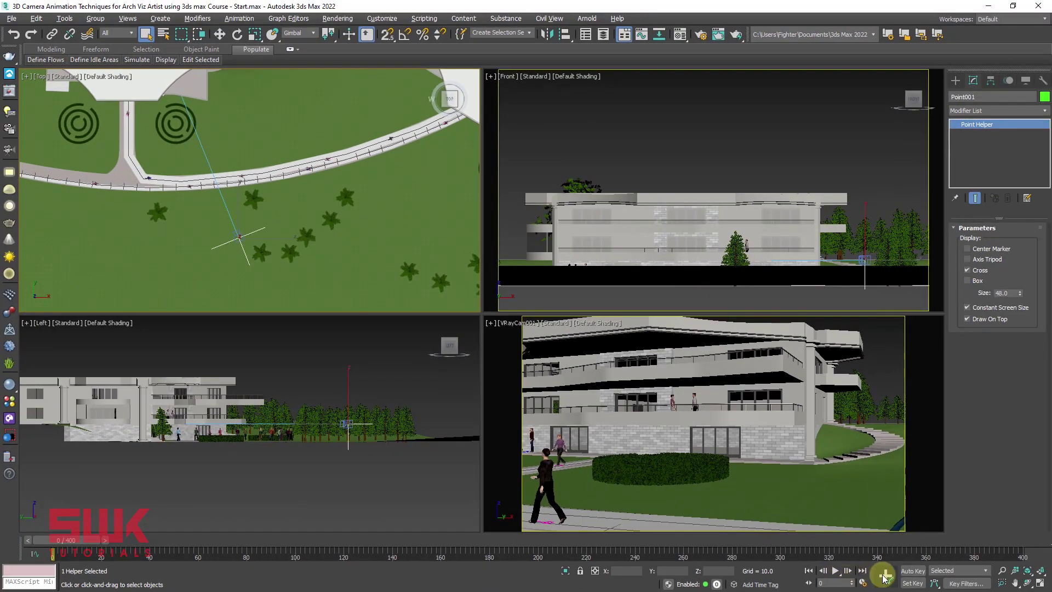
Turn on Auto Key and move the time slider to frame 150.
left_click(913, 570)
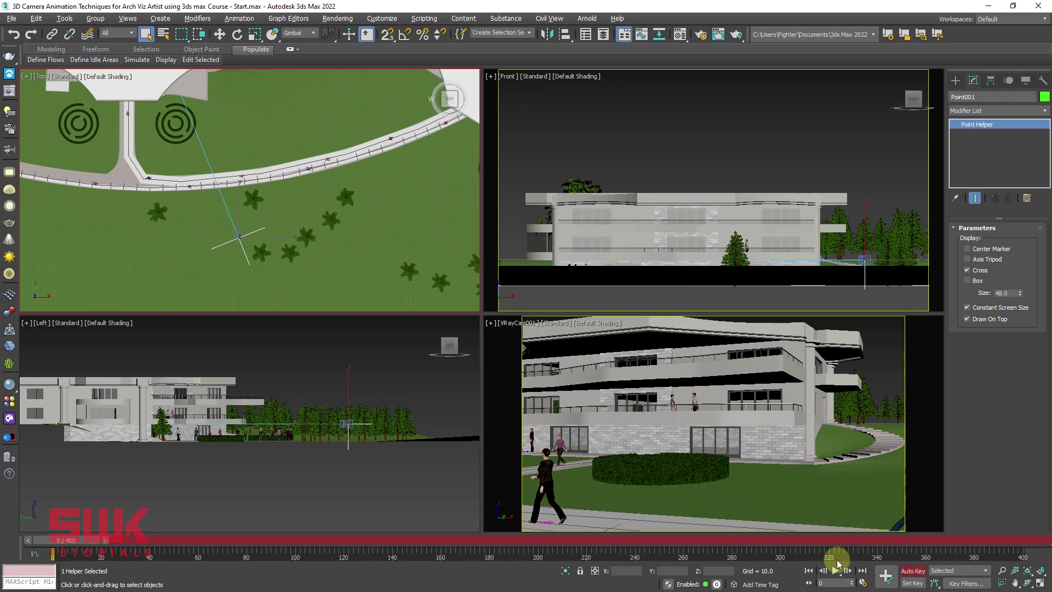
middle_click_drag(300, 209, 305, 214)
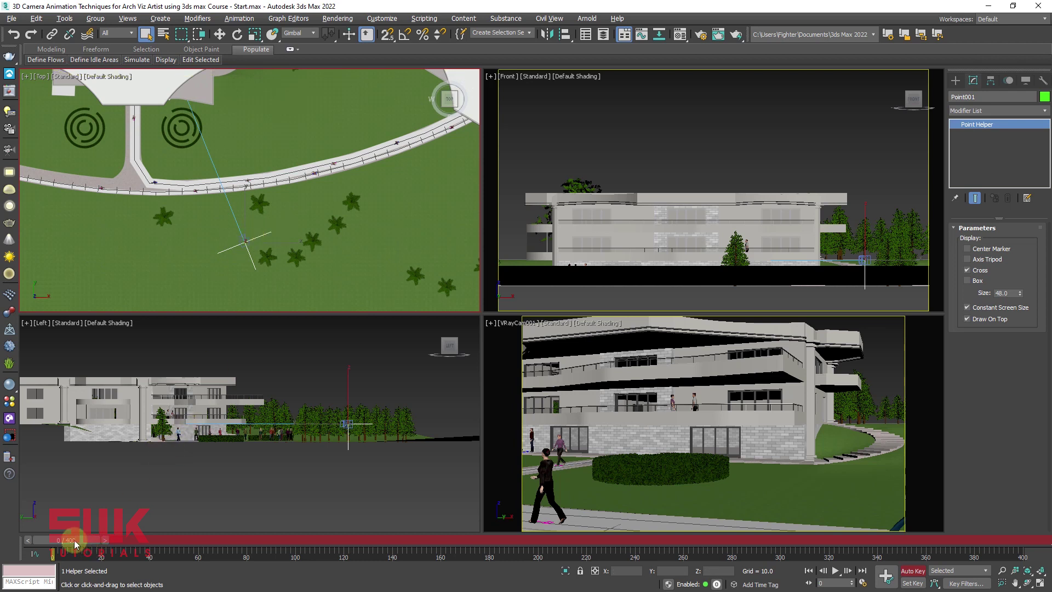
left_click_drag(71, 544, 414, 553)
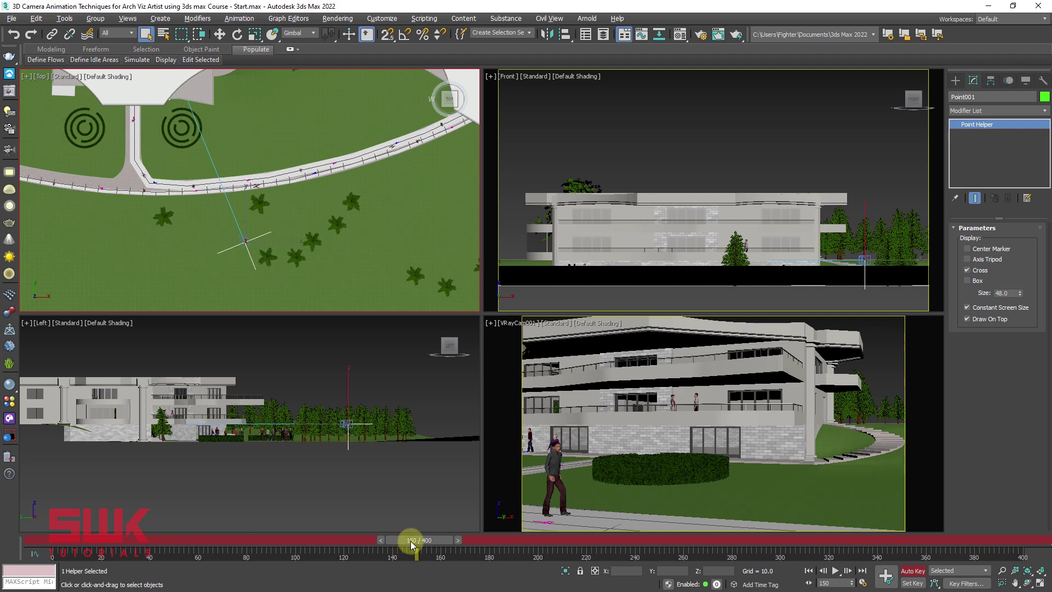
Activate Select and Move, deselect the helper, and open the camera viewport's label menu.
left_click(220, 36)
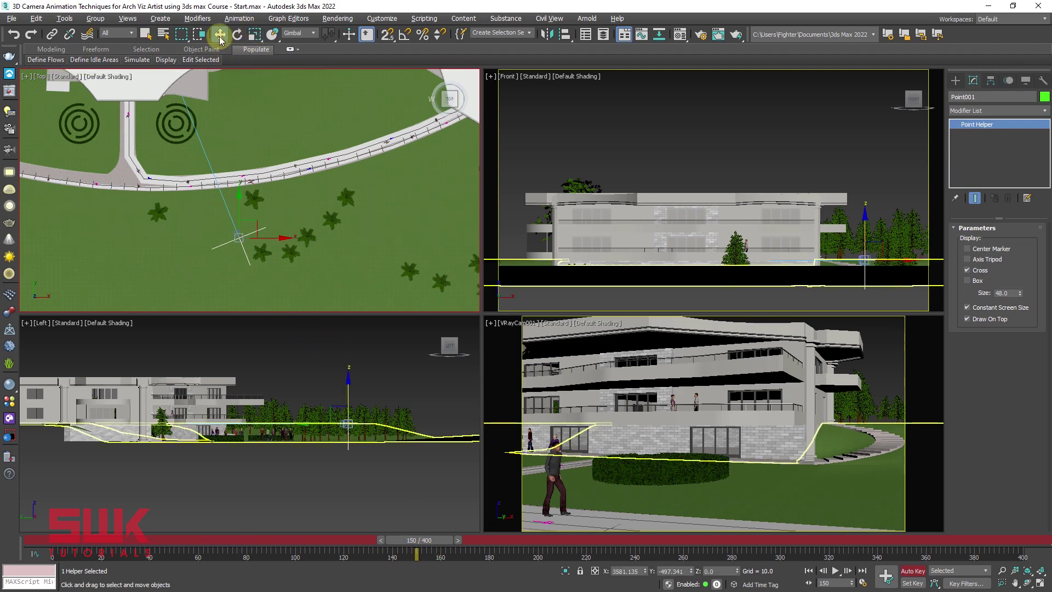
left_click(268, 374)
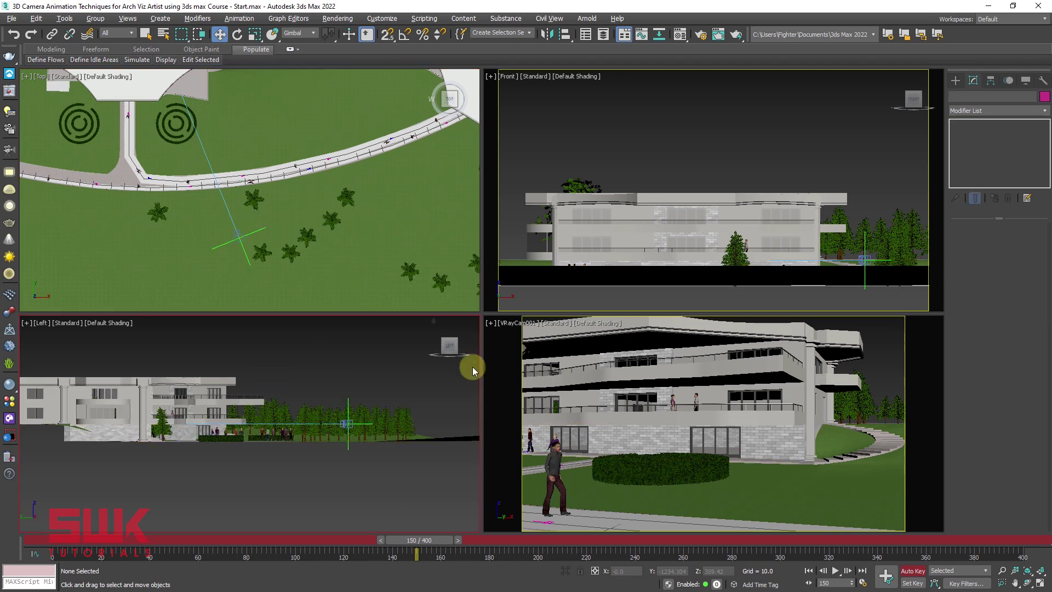
left_click(509, 322)
mouse_move(524, 340)
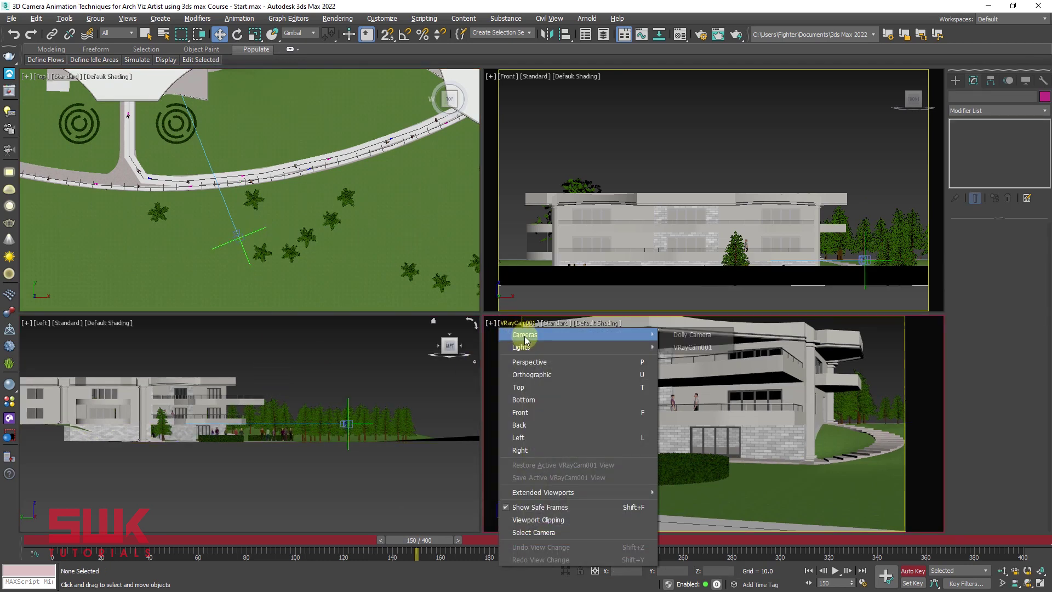
Select VRayCam001 and dolly it forward in Parent coordinates toward the balcony in the Top view.
left_click(538, 532)
right_click(312, 235)
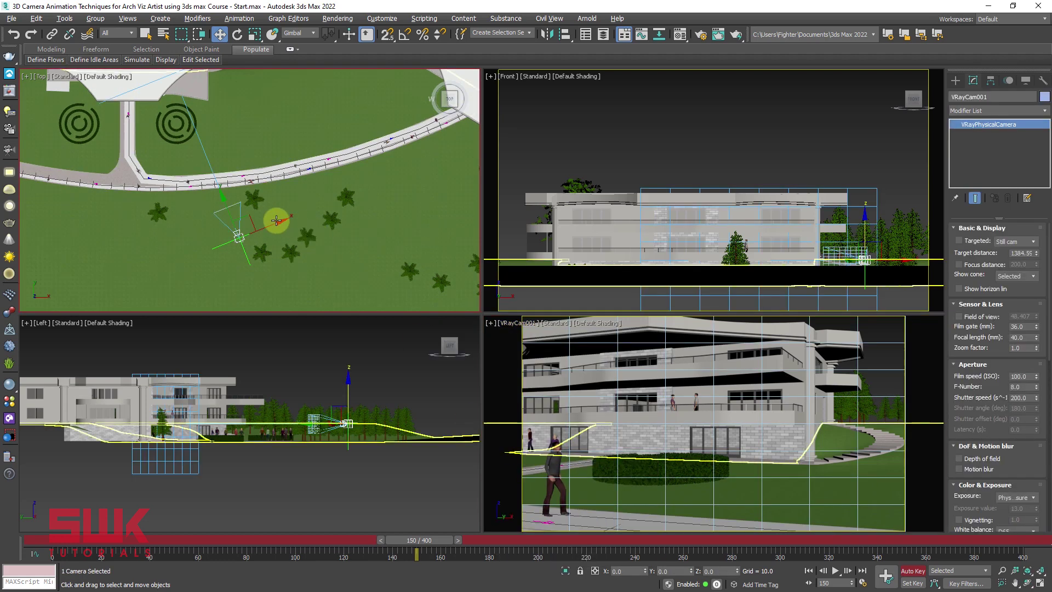
left_click(300, 34)
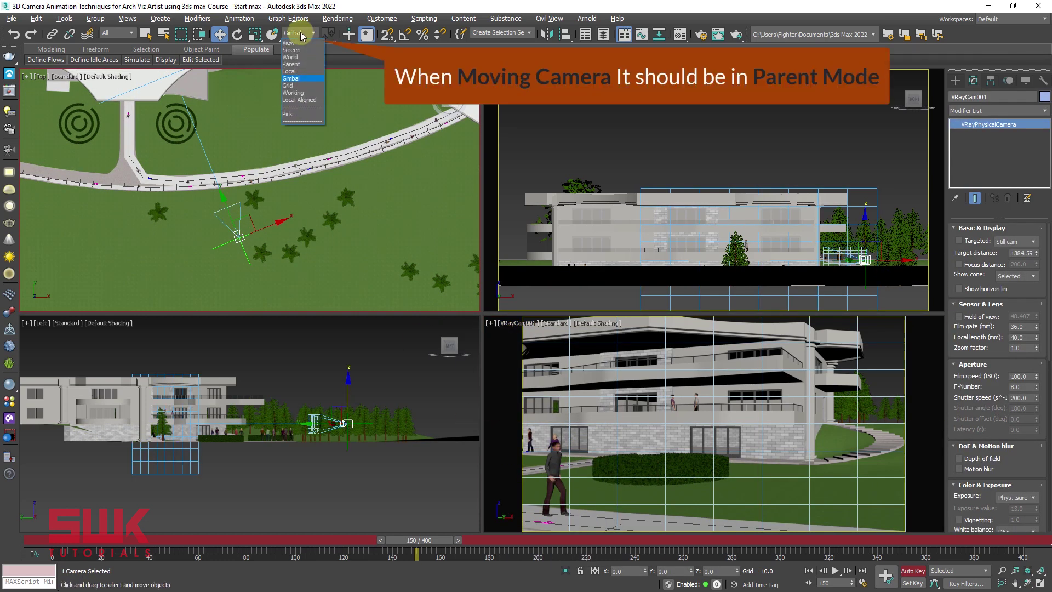
left_click(292, 64)
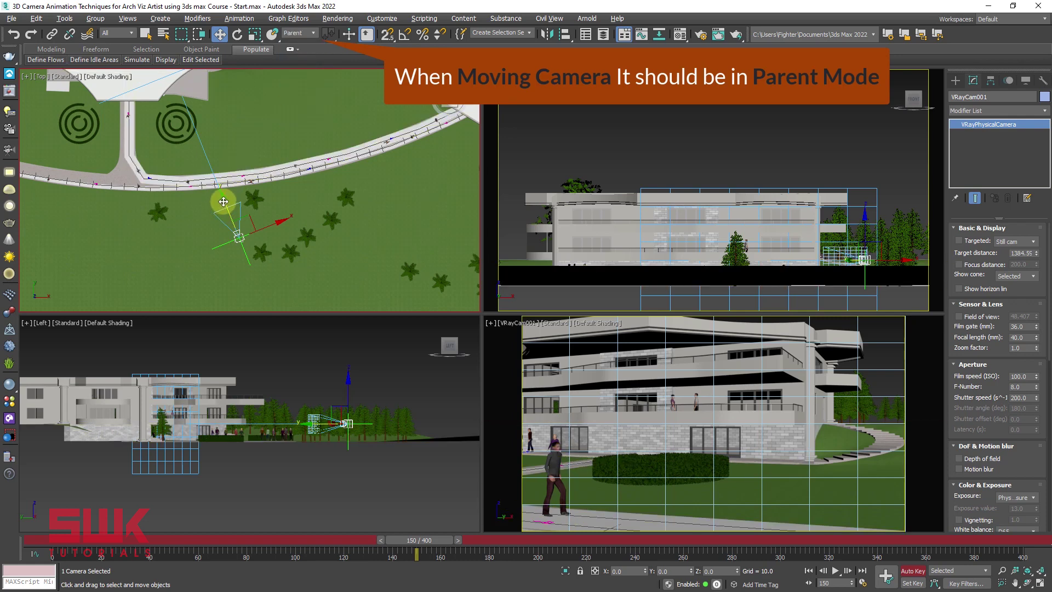
left_click_drag(225, 200, 121, 120)
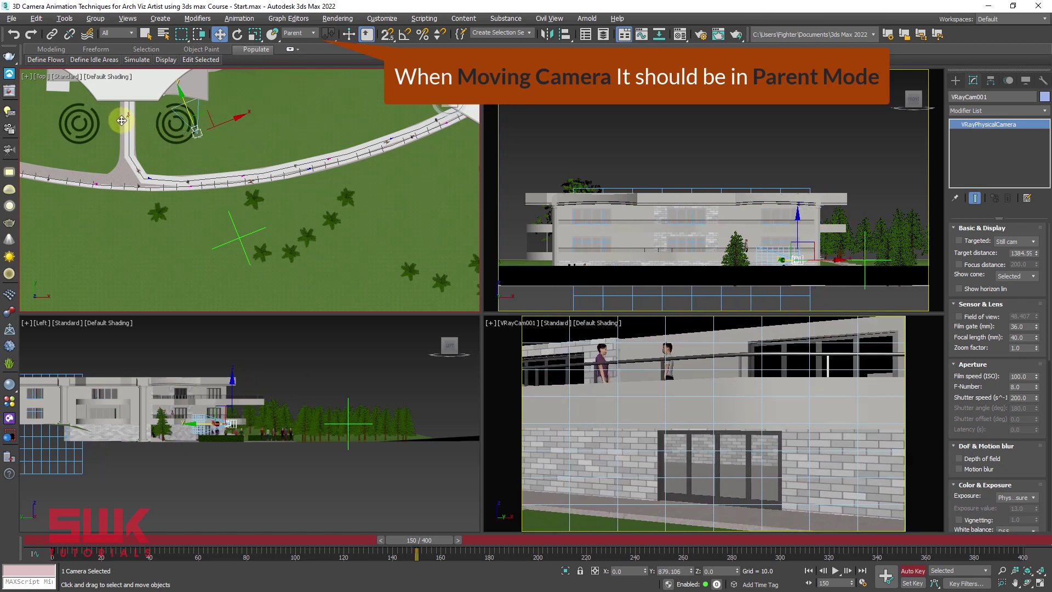
right_click(523, 368)
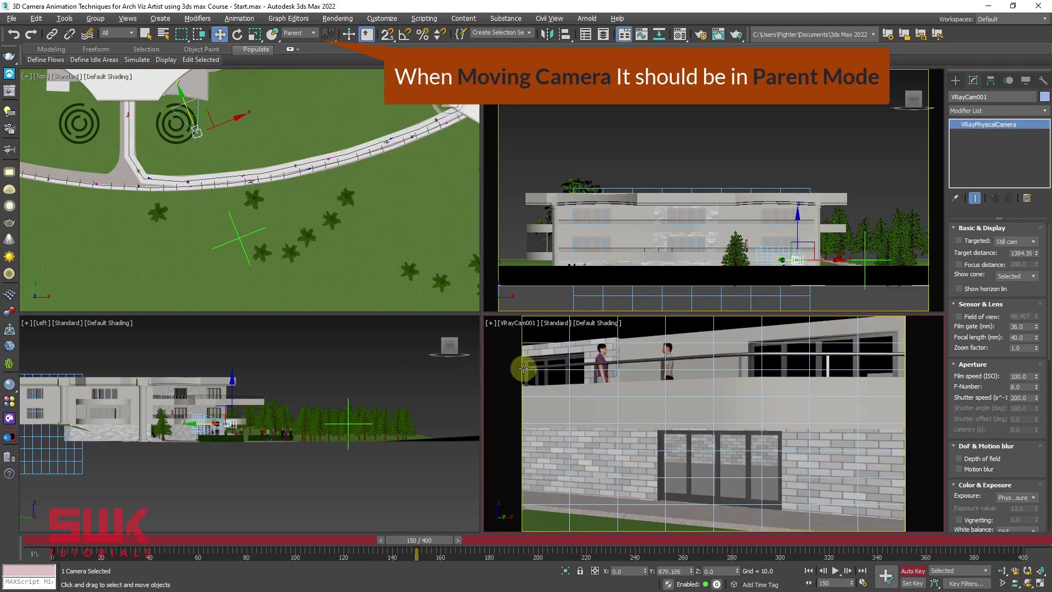
left_click(833, 572)
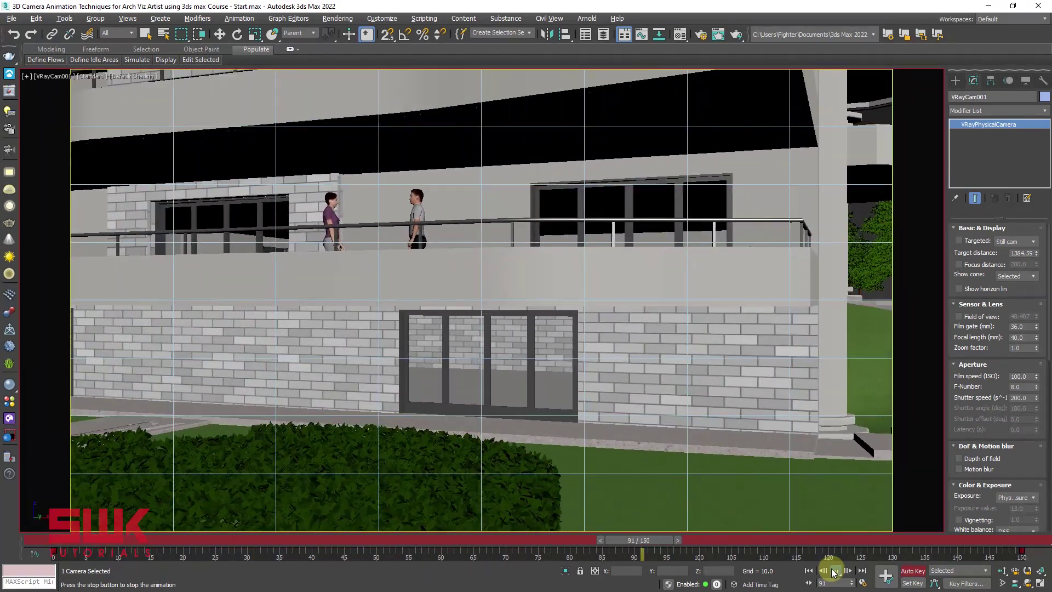
Stop the dolly playback and rewind the animation to frame 0.
left_click(834, 571)
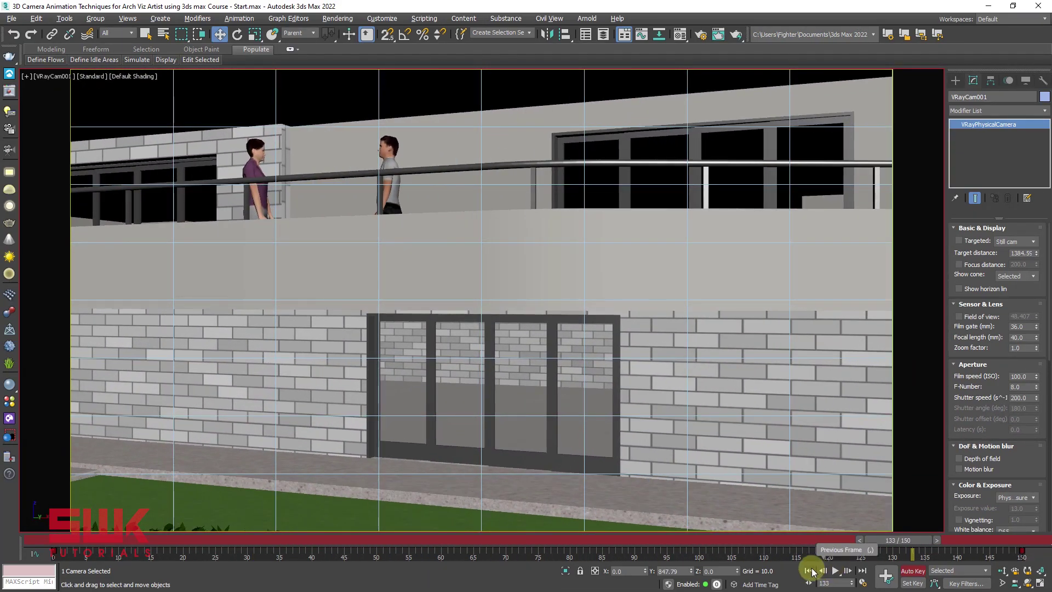
left_click(809, 570)
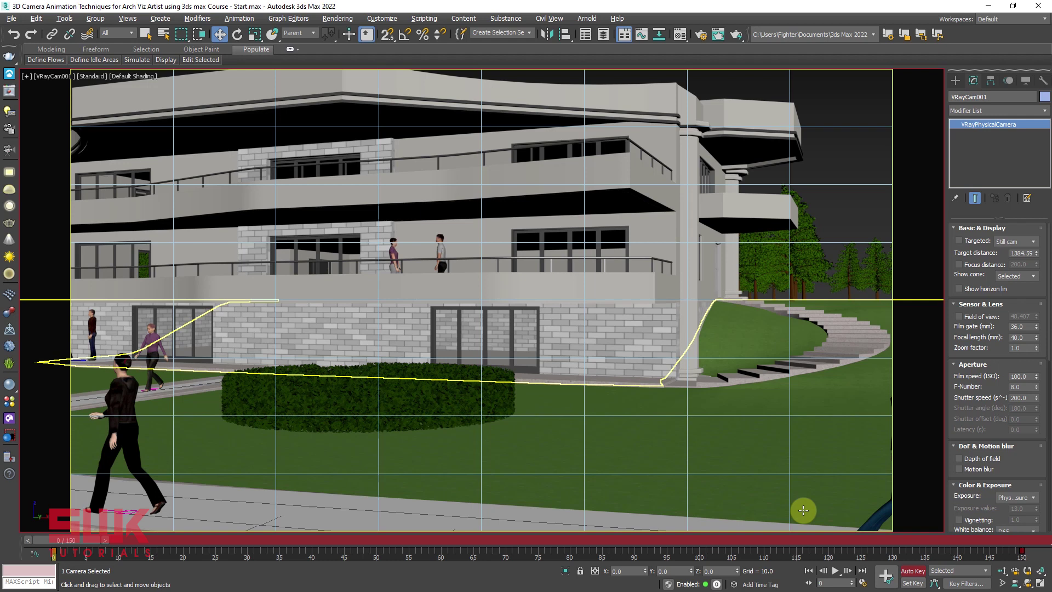
In the Curve Editor, give VRayCam001's frame-150 Y Position key a Fast tangent.
left_click(644, 35)
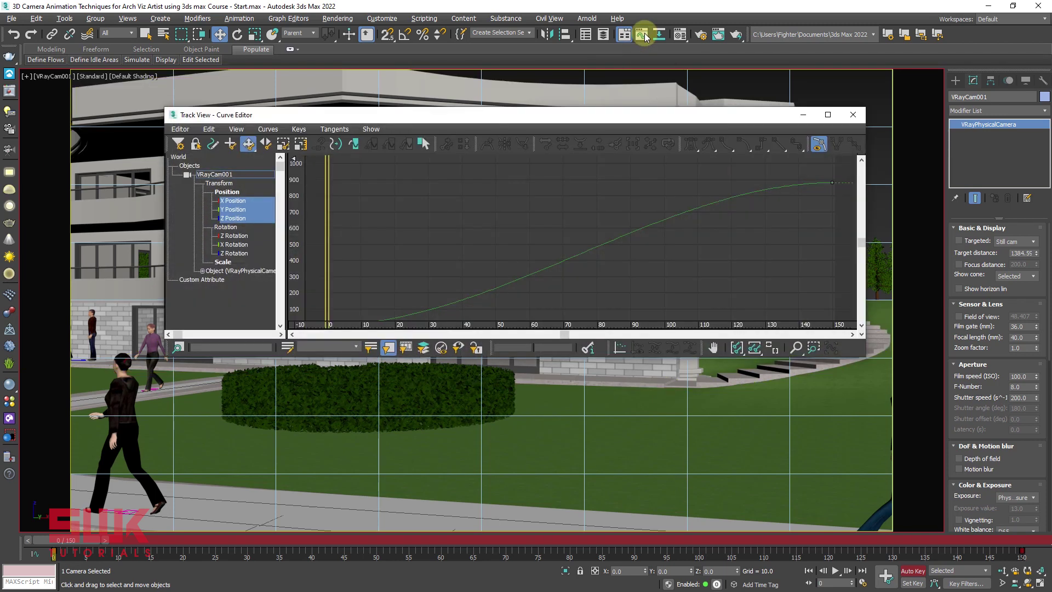
left_click(776, 349)
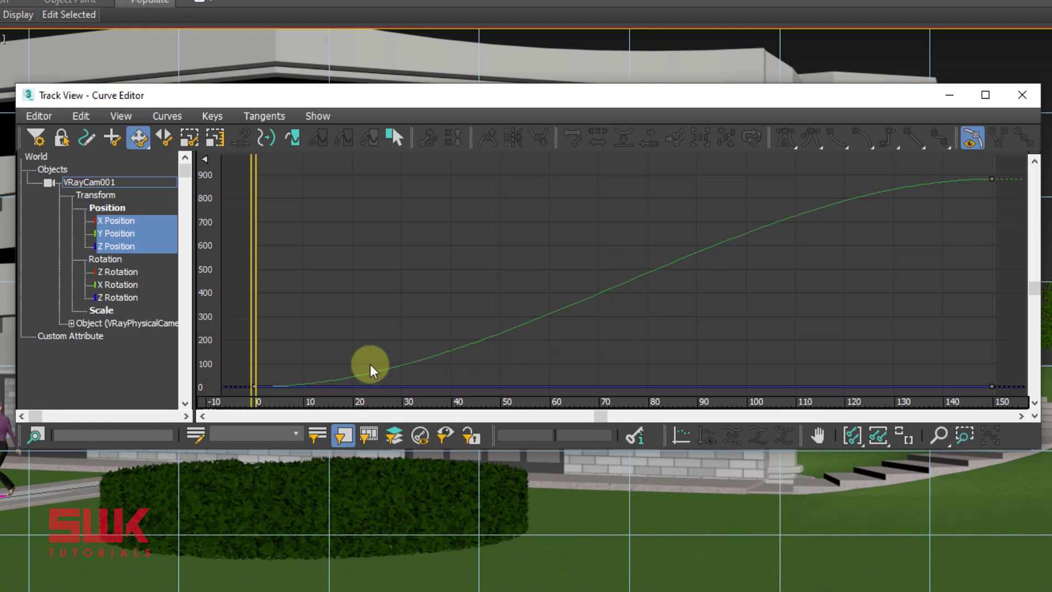
left_click(121, 246)
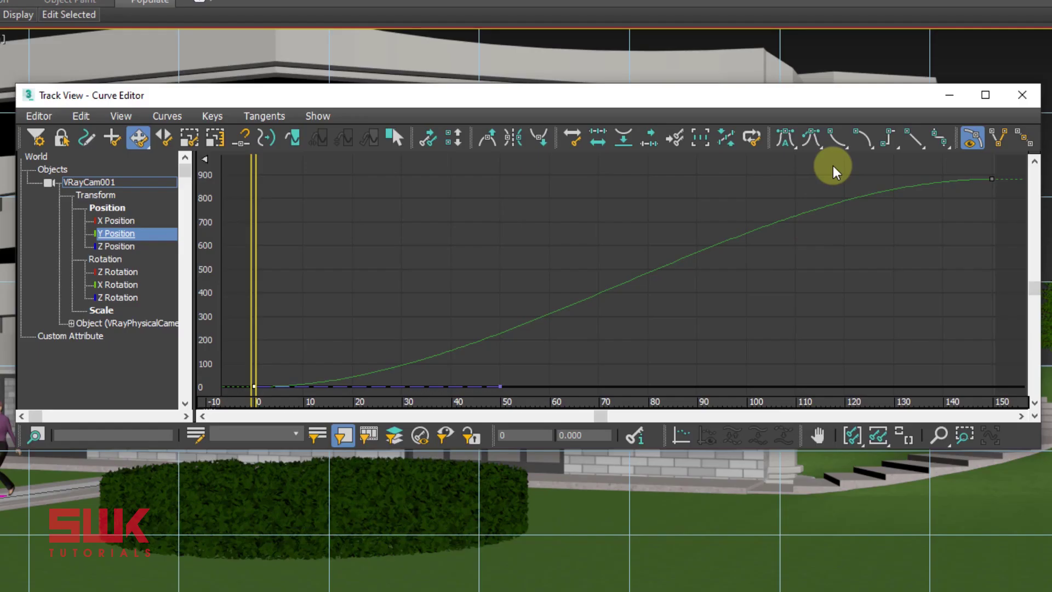
left_click(864, 131)
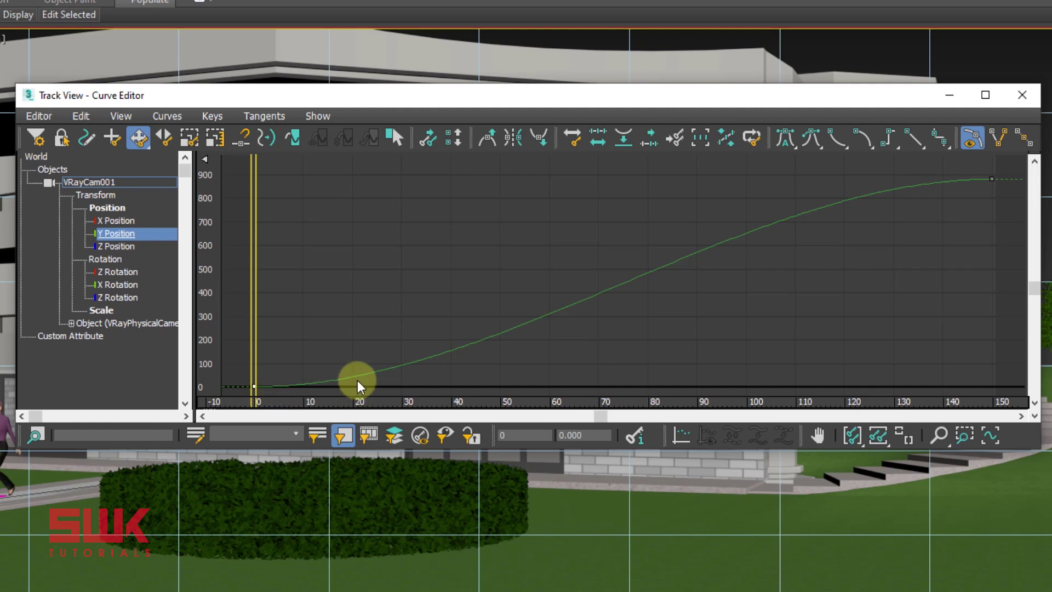
left_click(992, 179)
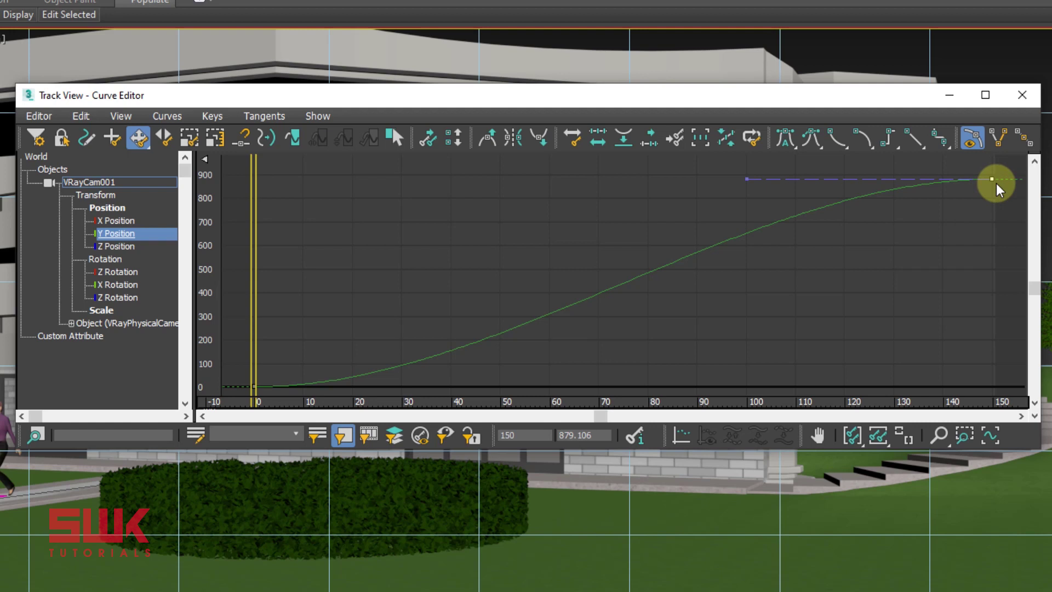
left_click(840, 142)
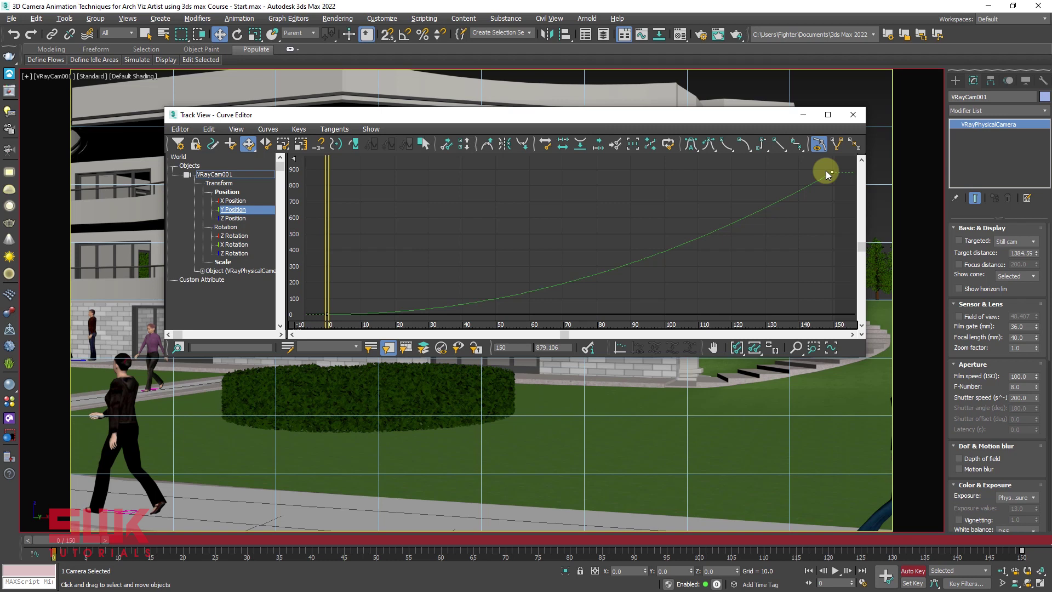
Close the Curve Editor and play the camera move, stopping at frame 62.
left_click(852, 114)
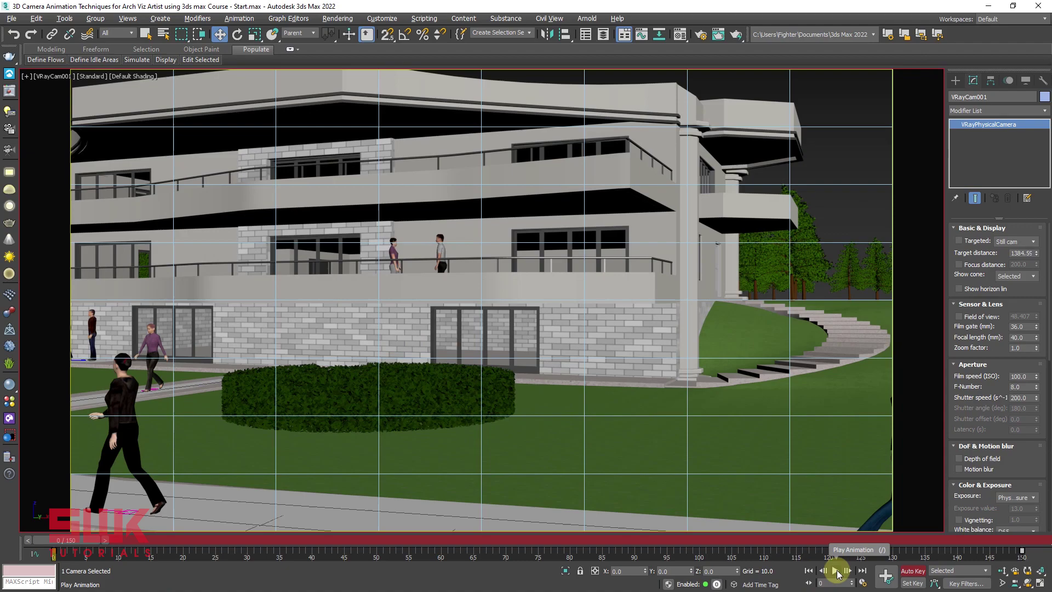
left_click(837, 573)
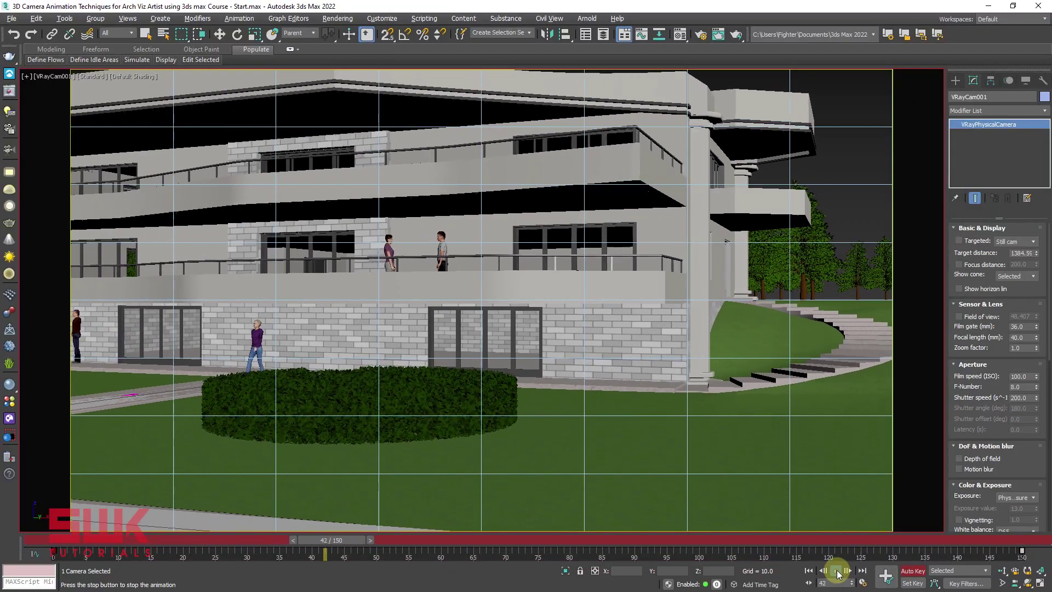
left_click(837, 572)
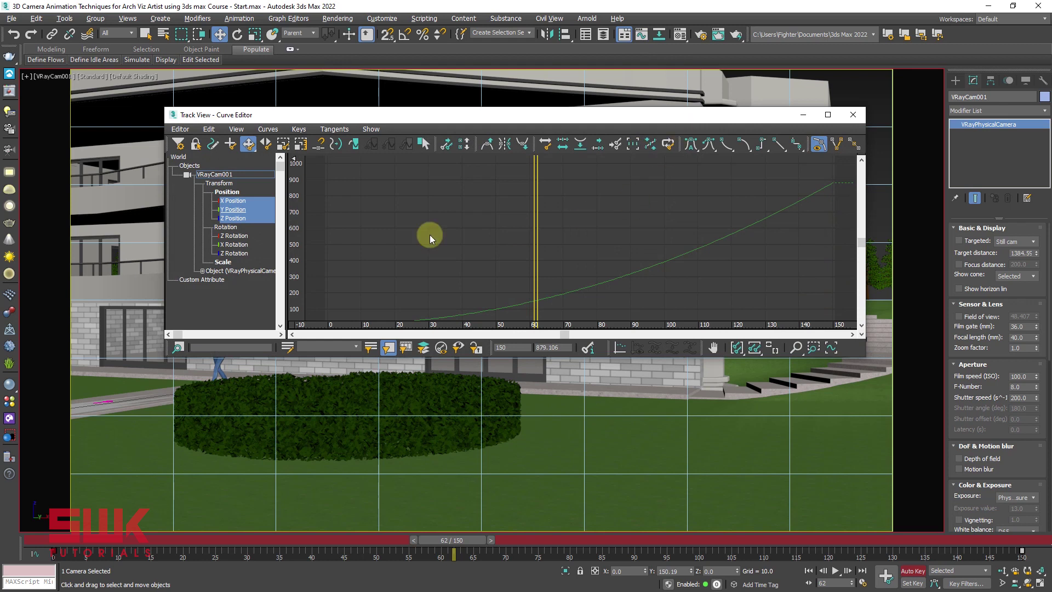
Isolate VRayCam001's Y Position curve, giving its frame-0 key Fast tangents and frame-150 key Slow.
left_click(762, 348)
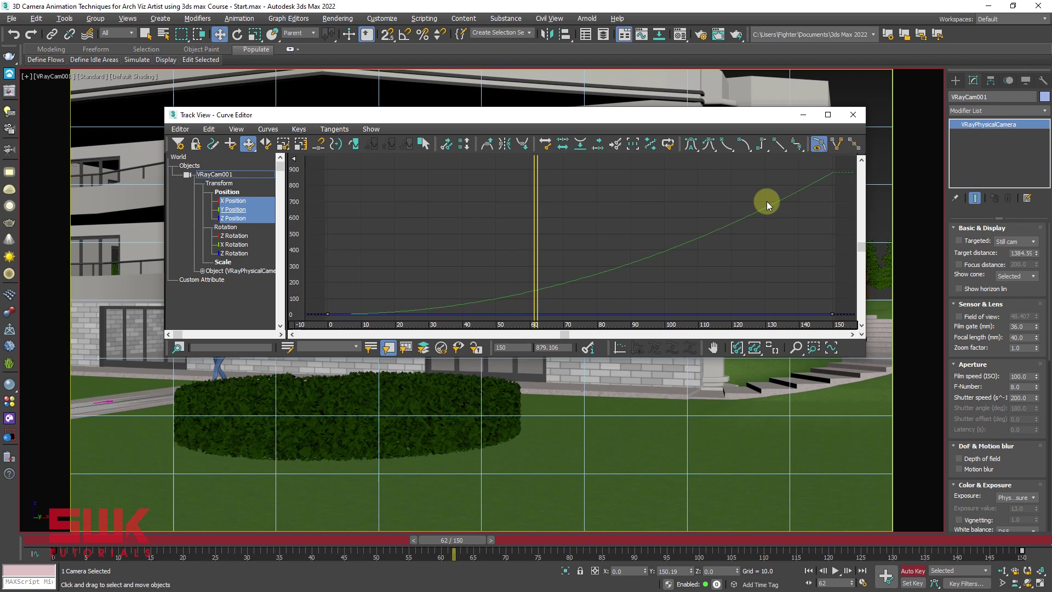
left_click(686, 208)
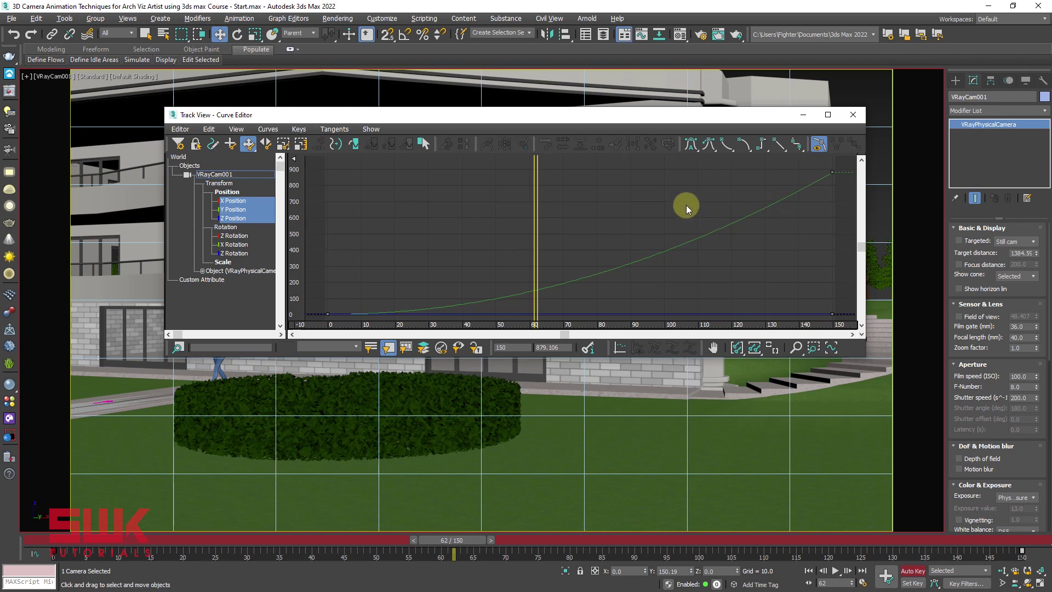
left_click(228, 212)
left_click_drag(359, 298, 308, 322)
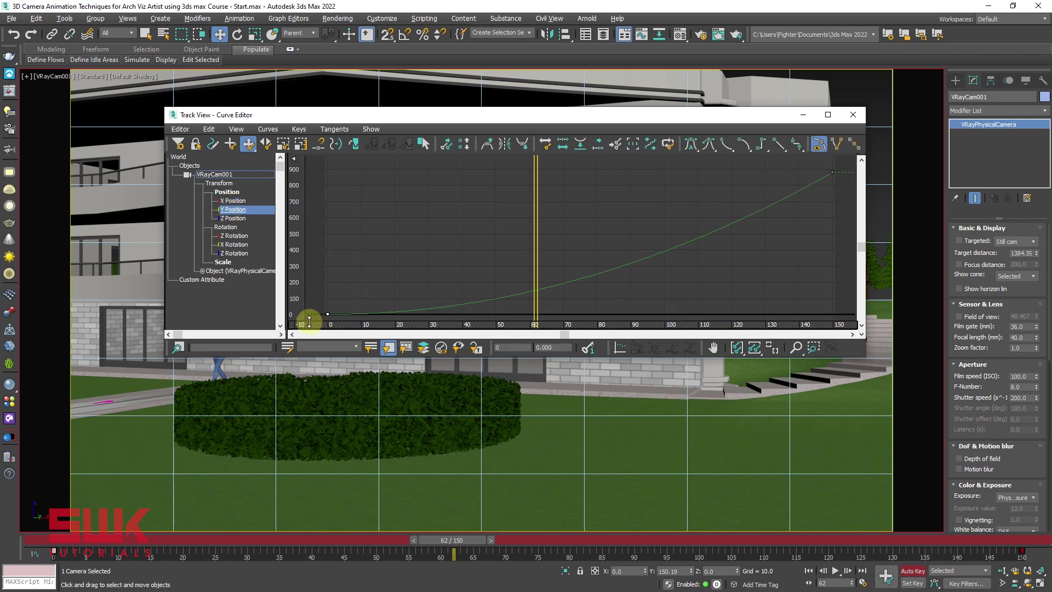
left_click(727, 146)
left_click_drag(794, 170, 851, 181)
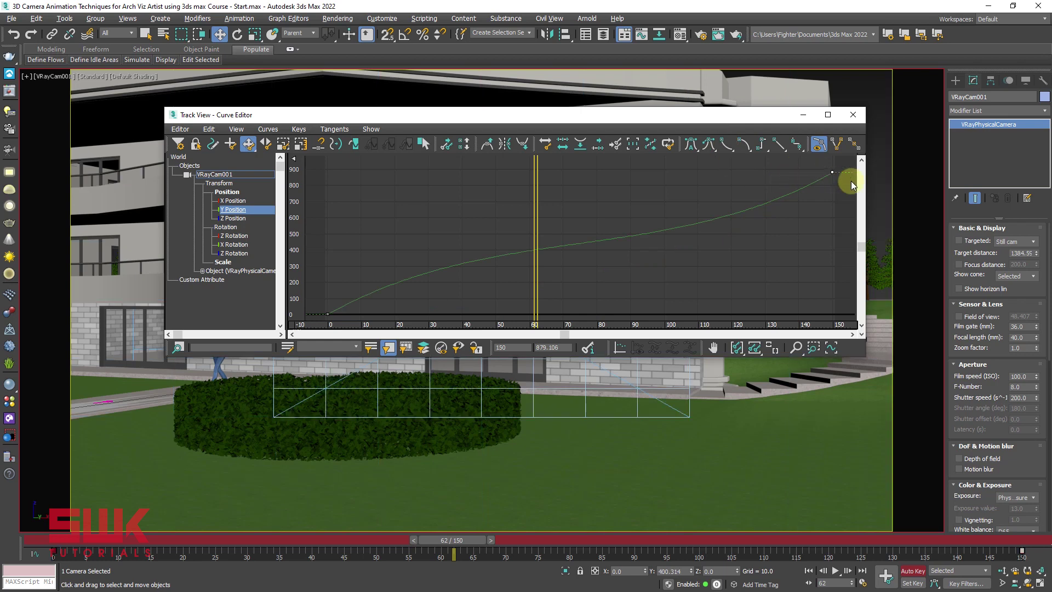
left_click(744, 145)
Close the Curve Editor and play VRayCam001's eased dolly animation from the start.
left_click(853, 114)
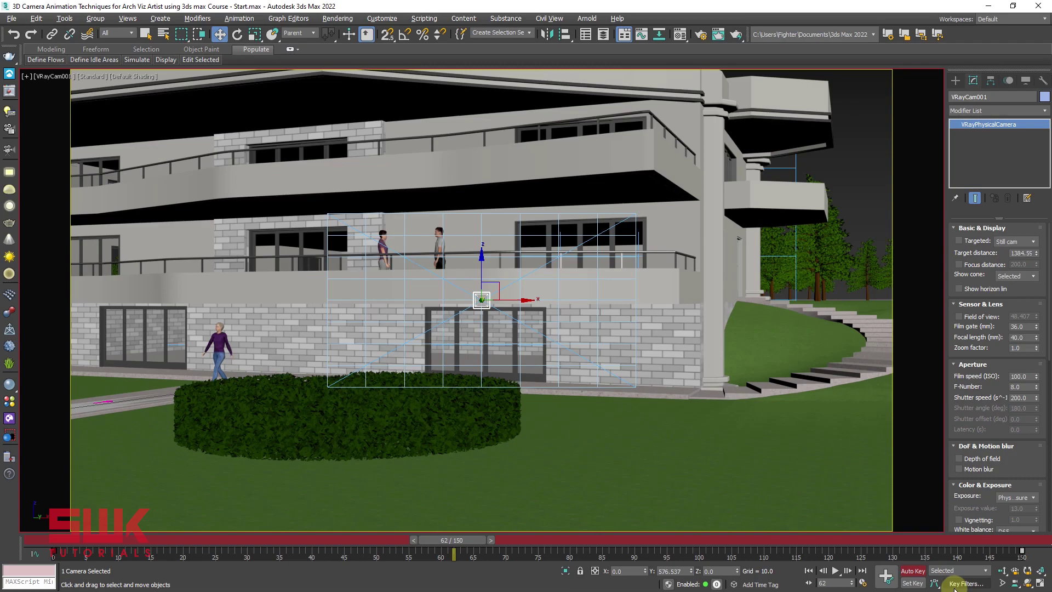
left_click(837, 572)
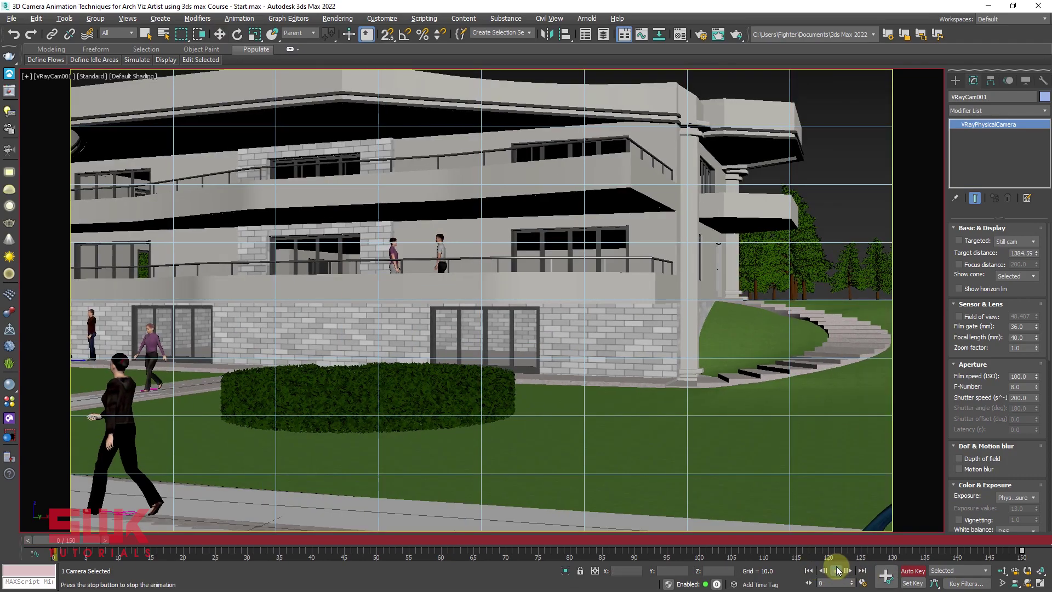